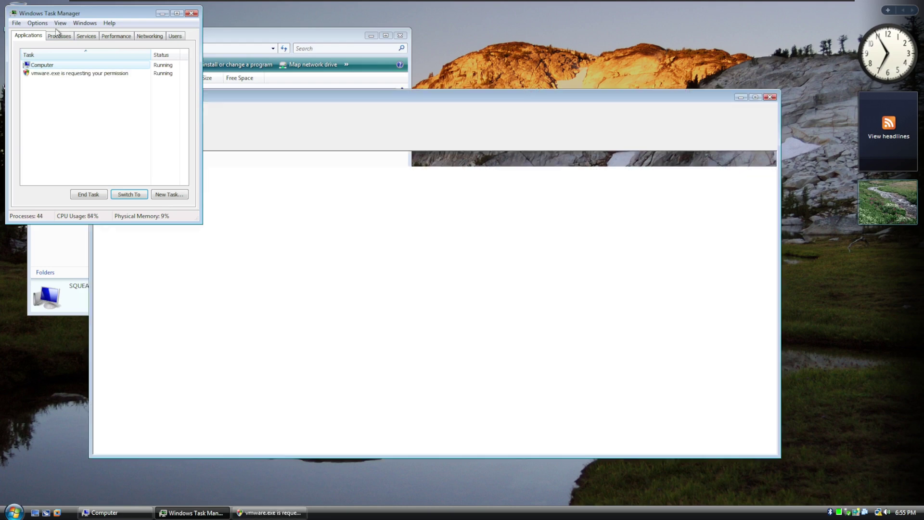
# Close Task Manager, the Computer window and the extra VMware Workstation windows, then deny the pending vmware.exe permission request
pyautogui.click(192, 13)
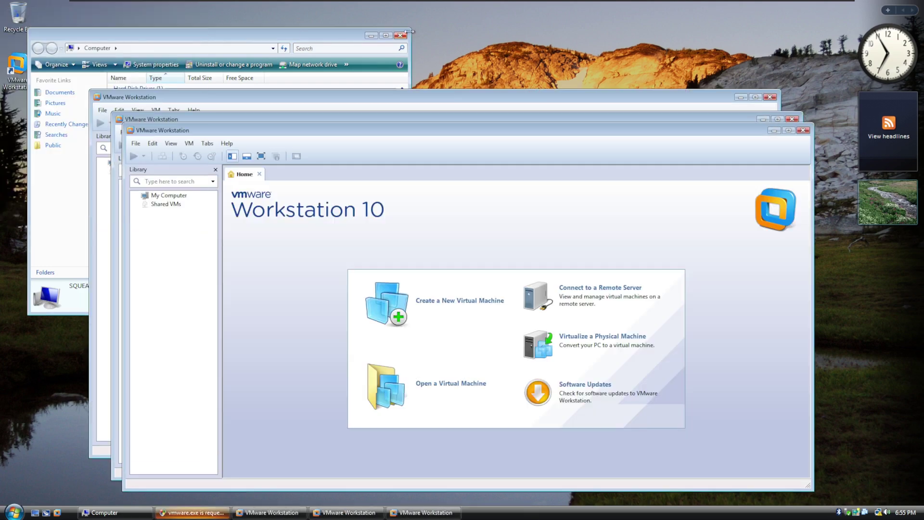
pyautogui.click(400, 35)
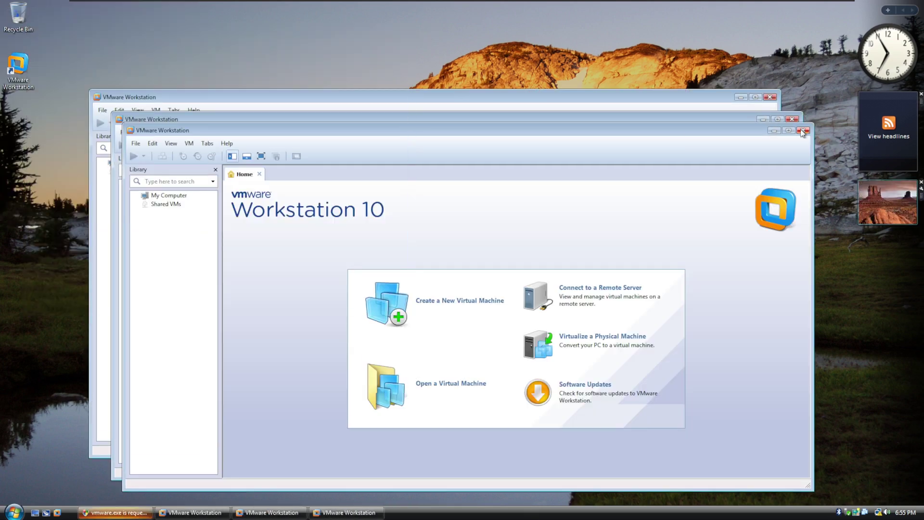
pyautogui.click(803, 130)
pyautogui.click(792, 119)
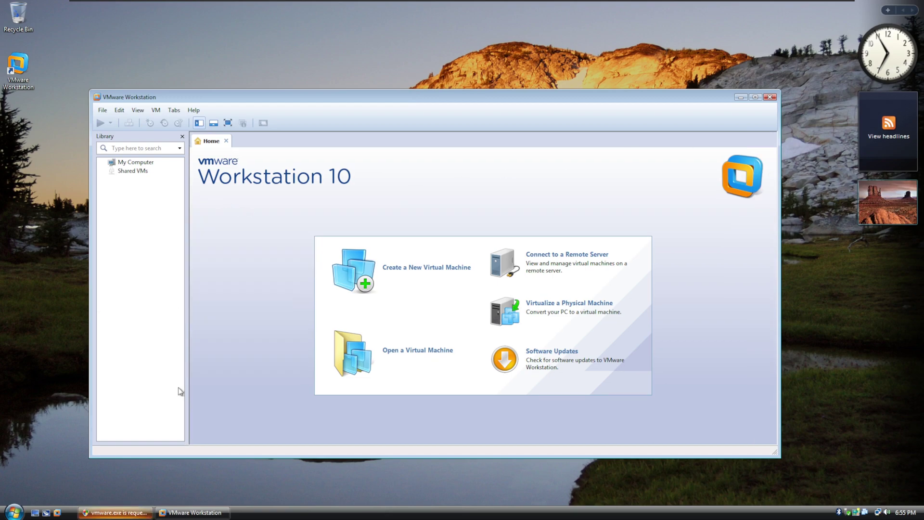
pyautogui.click(115, 512)
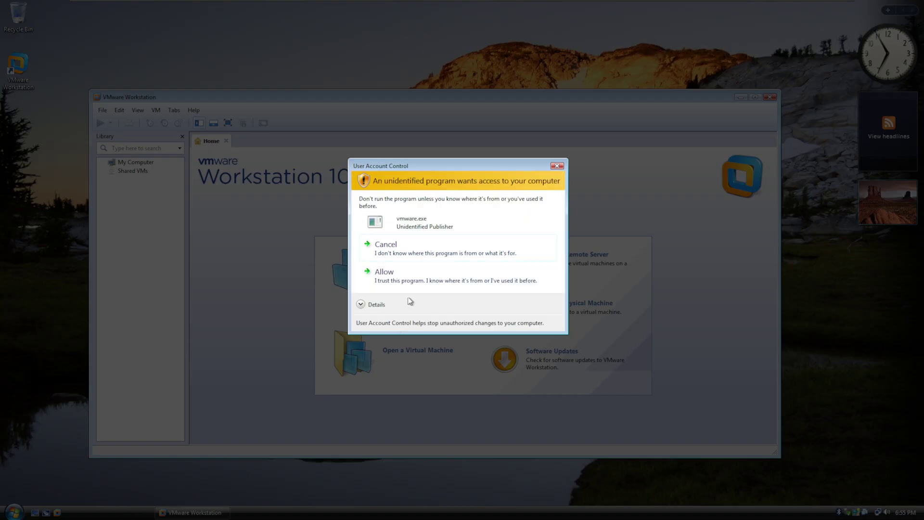
pyautogui.click(419, 247)
# Start creating a new virtual machine with the Typical configuration, installing from the installer disc in DVD Drive (D:)
pyautogui.click(404, 268)
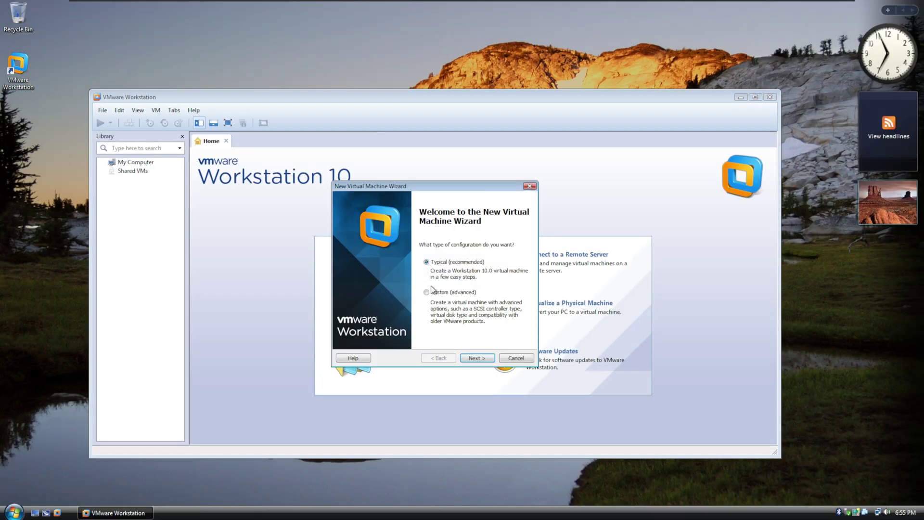
pyautogui.click(481, 358)
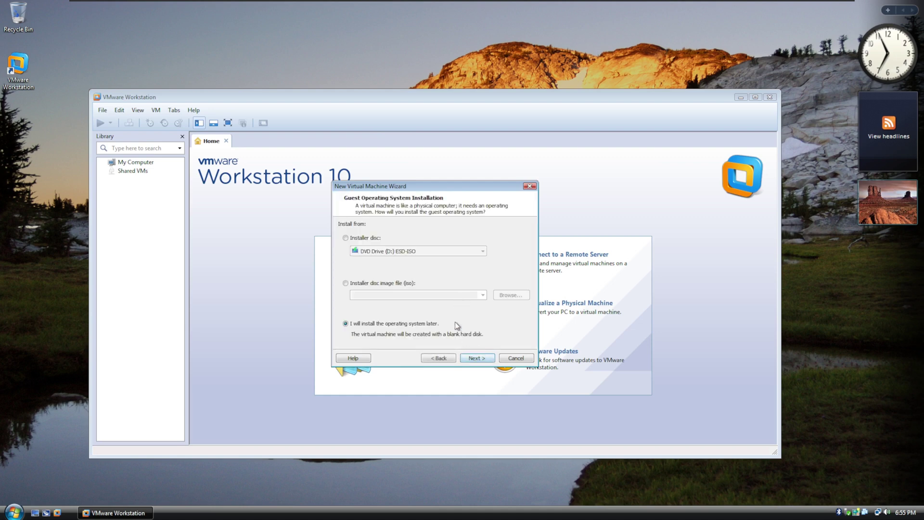
pyautogui.click(347, 240)
pyautogui.click(488, 361)
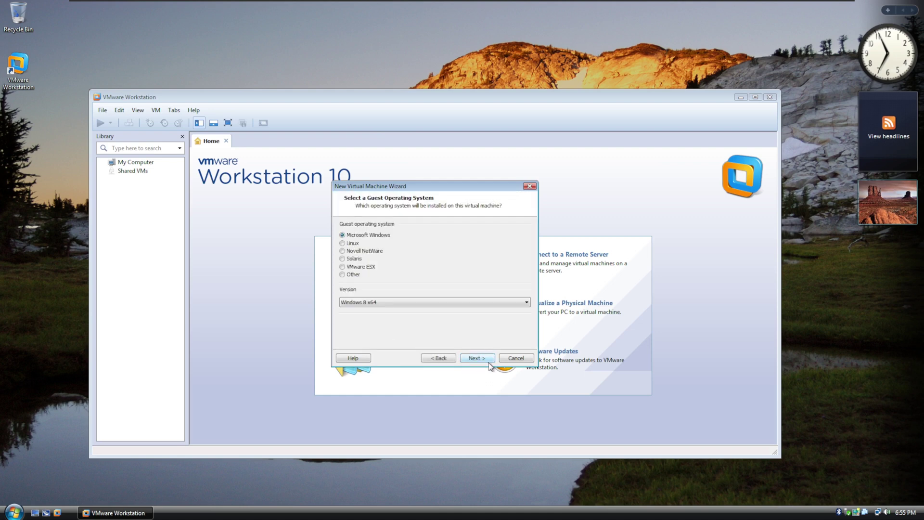
# Choose Microsoft Windows, version Windows 8 x64, as the guest operating system
pyautogui.click(426, 302)
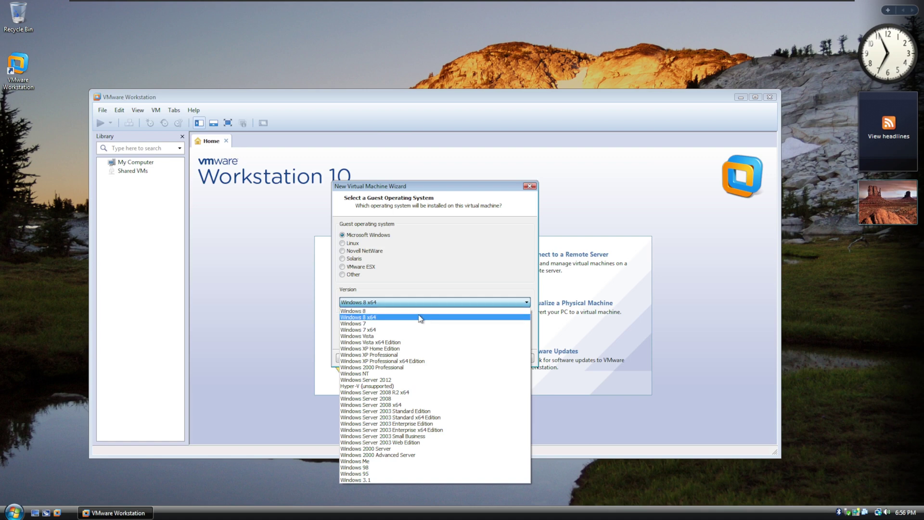
pyautogui.click(420, 317)
pyautogui.click(476, 358)
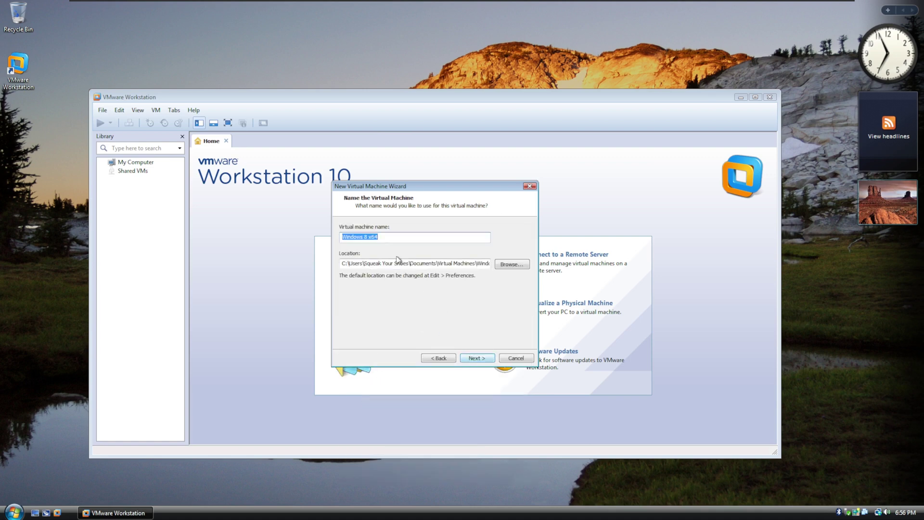
# Name the virtual machine Windows 10 and accept a 60 GB virtual disk split into multiple files
pyautogui.moveTo(394, 238); pyautogui.dragTo(365, 255)
pyautogui.write('10')
pyautogui.press('Return')
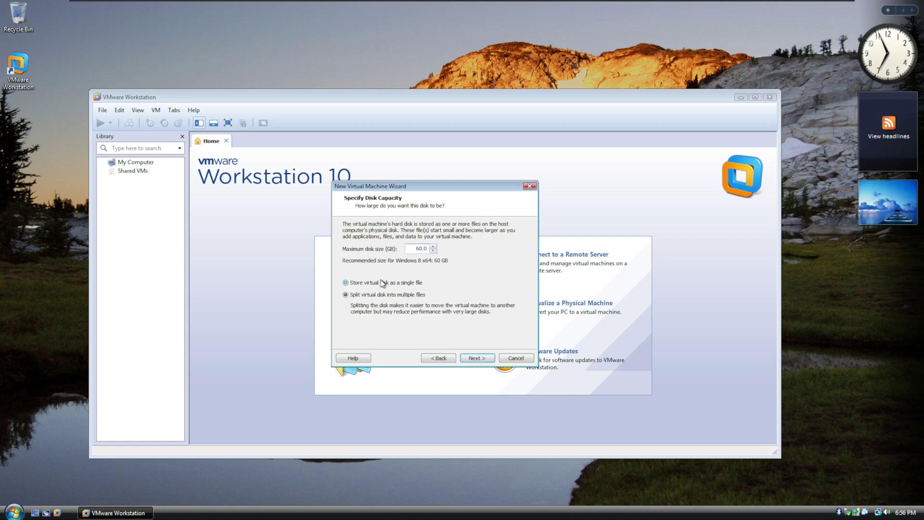
pyautogui.click(481, 358)
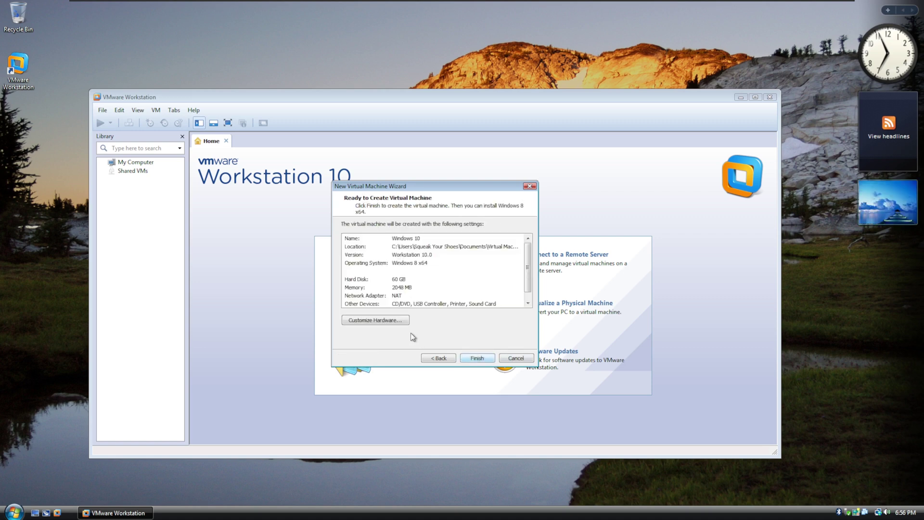
# Customize the virtual machine's hardware to use one processor with 4 cores
pyautogui.click(403, 321)
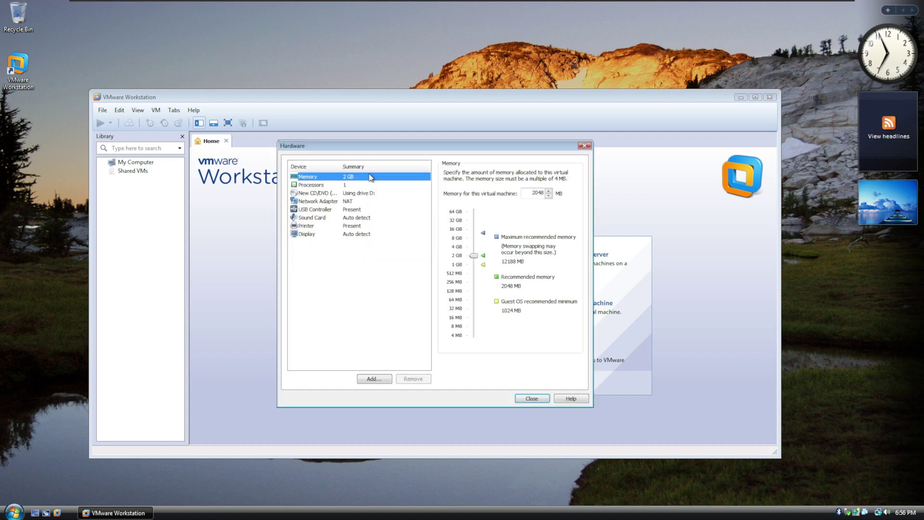
pyautogui.click(358, 185)
pyautogui.click(521, 185)
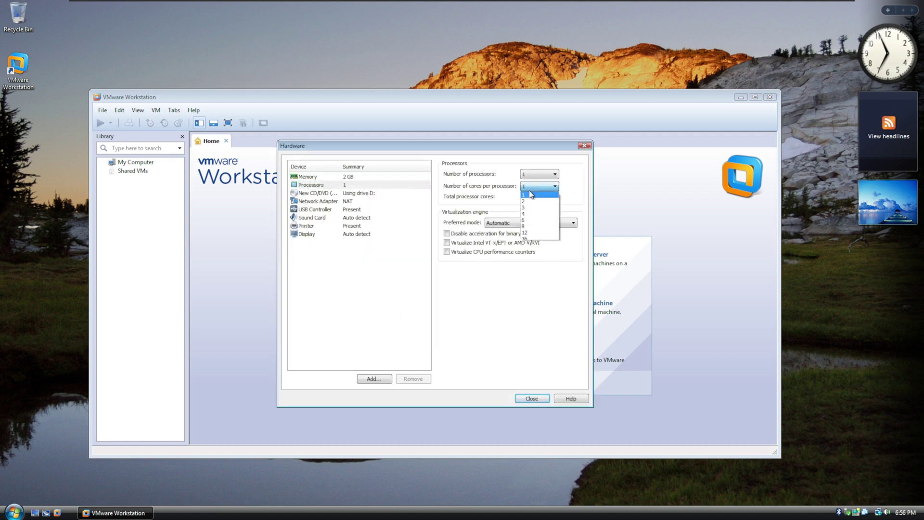
pyautogui.click(528, 215)
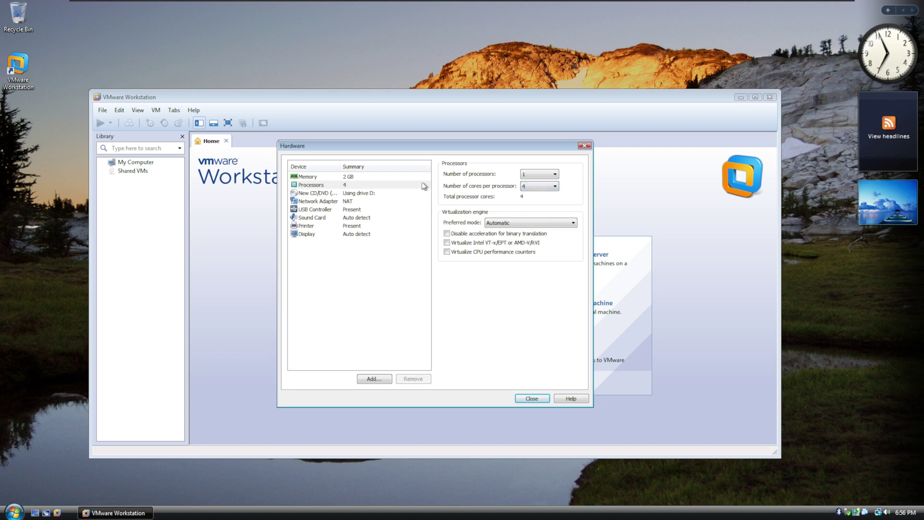
# Set the virtual machine's memory to 4 GB and finish creating the machine
pyautogui.click(356, 177)
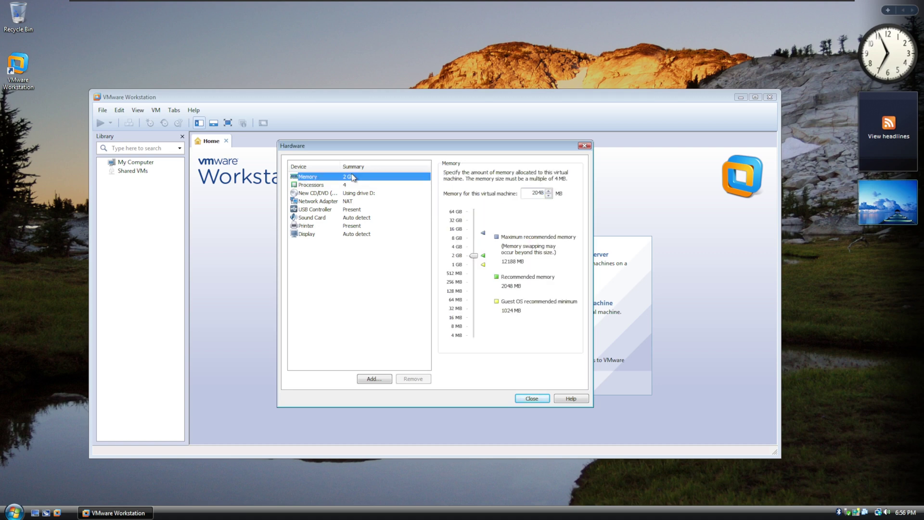
pyautogui.click(456, 247)
pyautogui.click(532, 399)
pyautogui.click(479, 360)
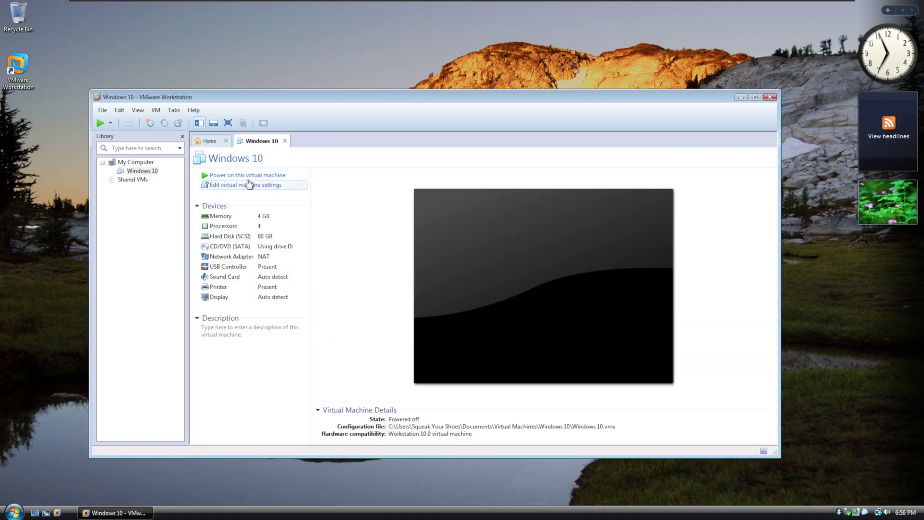
# Power on the Windows 10 virtual machine, dismiss its notices and move the VMware window up so the guest display fits the desktop
pyautogui.click(250, 176)
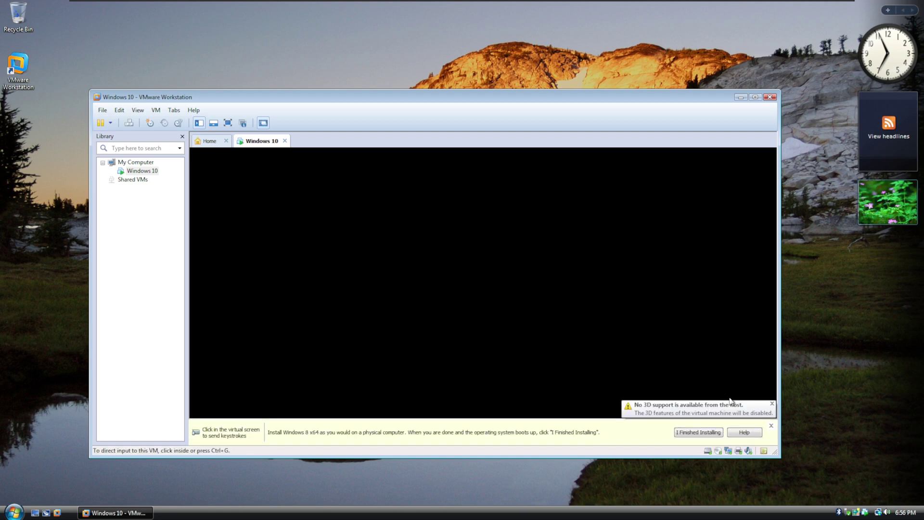
pyautogui.click(771, 404)
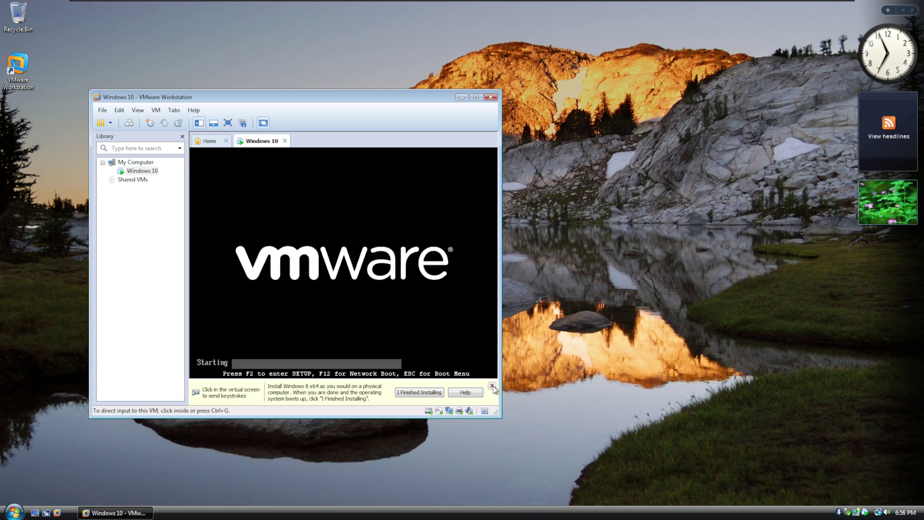
pyautogui.click(492, 387)
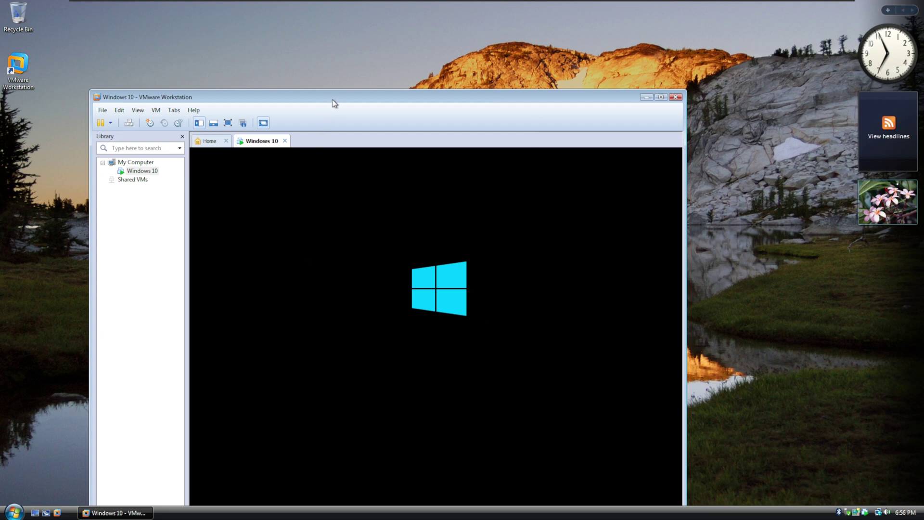
pyautogui.moveTo(332, 99); pyautogui.dragTo(309, 39)
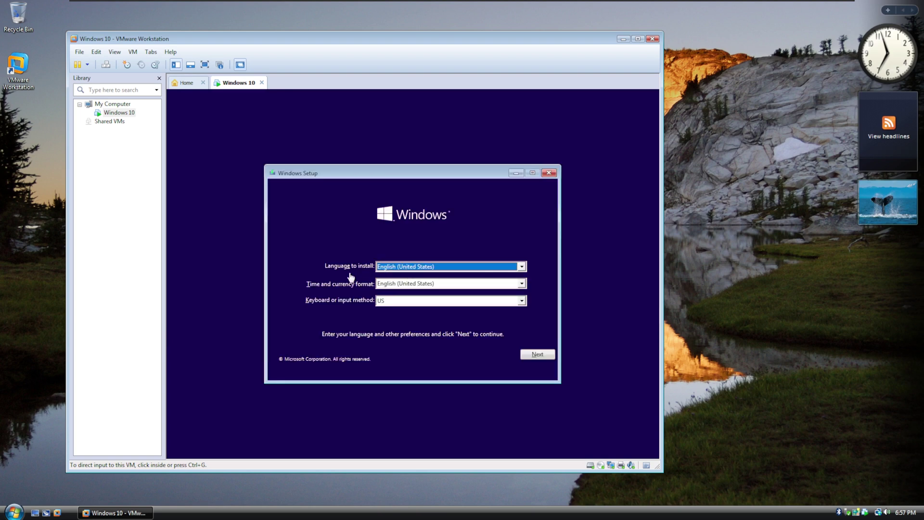
# Begin Windows Setup with English (United States) and US keyboard, skip the product key and select the Windows 10 Pro x64 edition
pyautogui.click(550, 354)
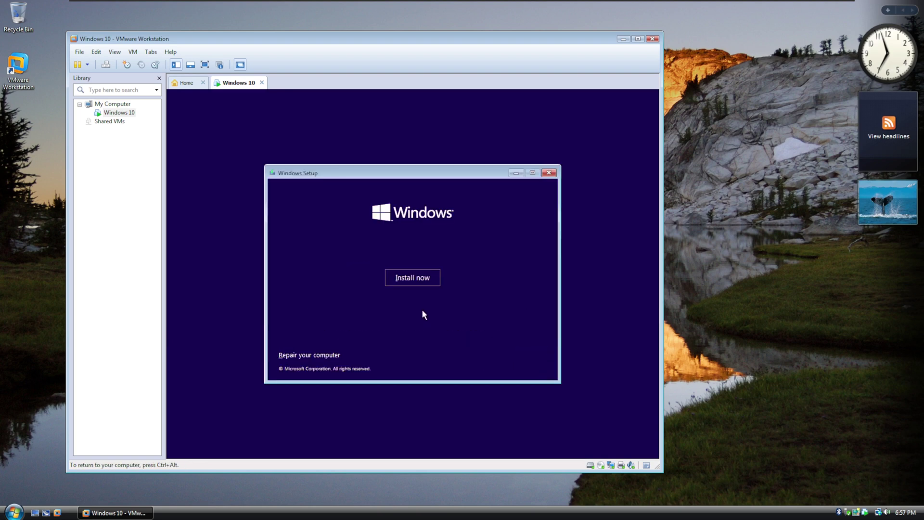
pyautogui.click(423, 282)
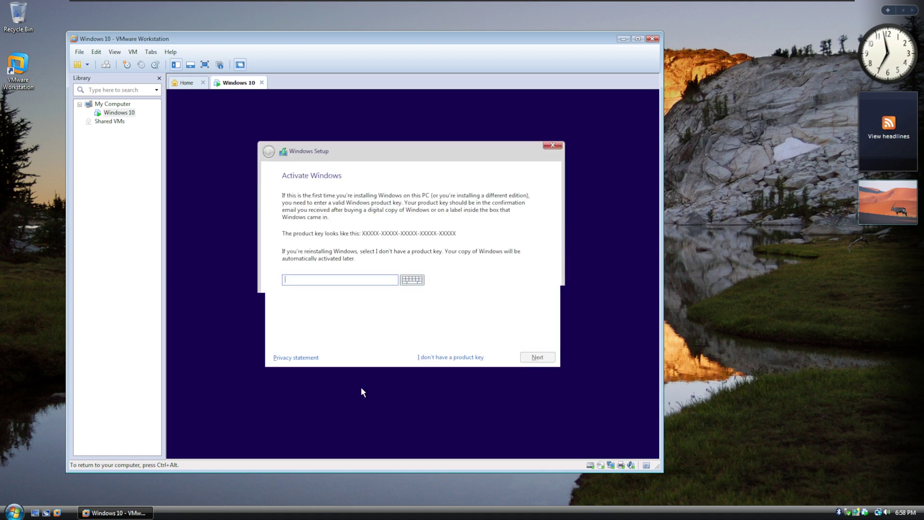
pyautogui.click(432, 360)
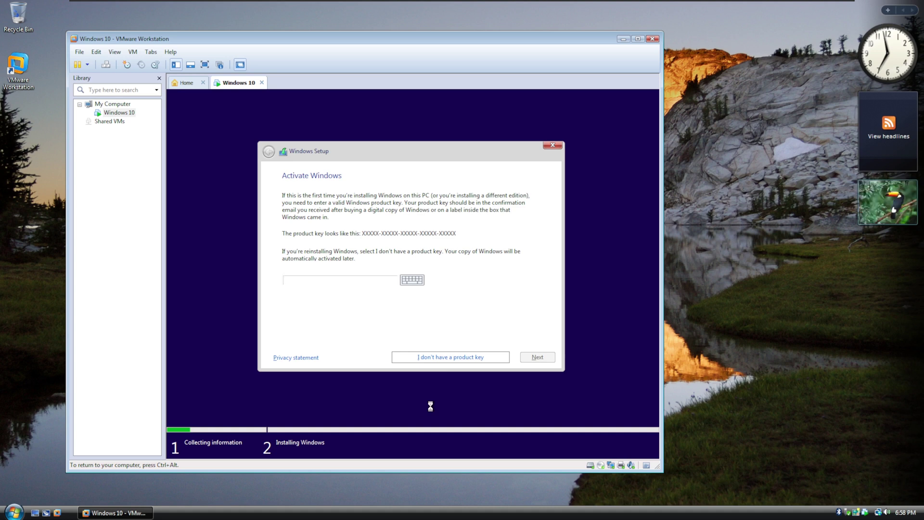
pyautogui.click(383, 255)
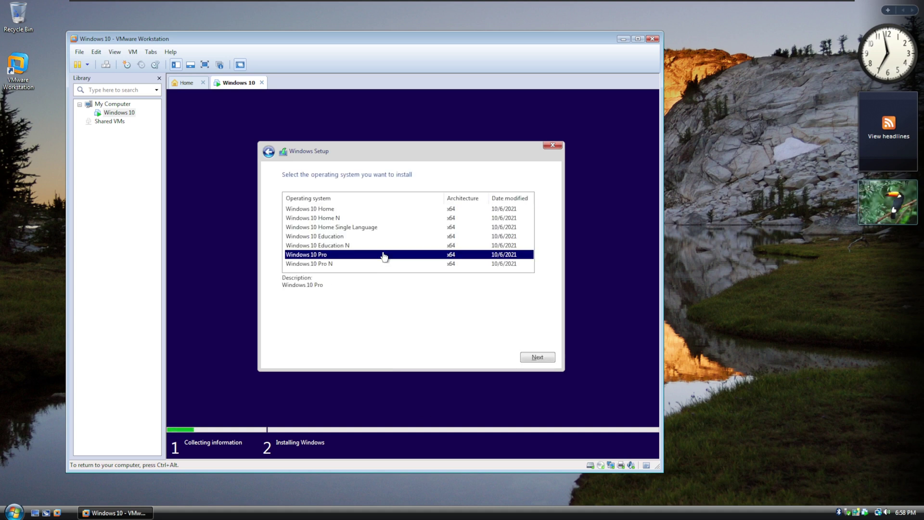
pyautogui.click(531, 356)
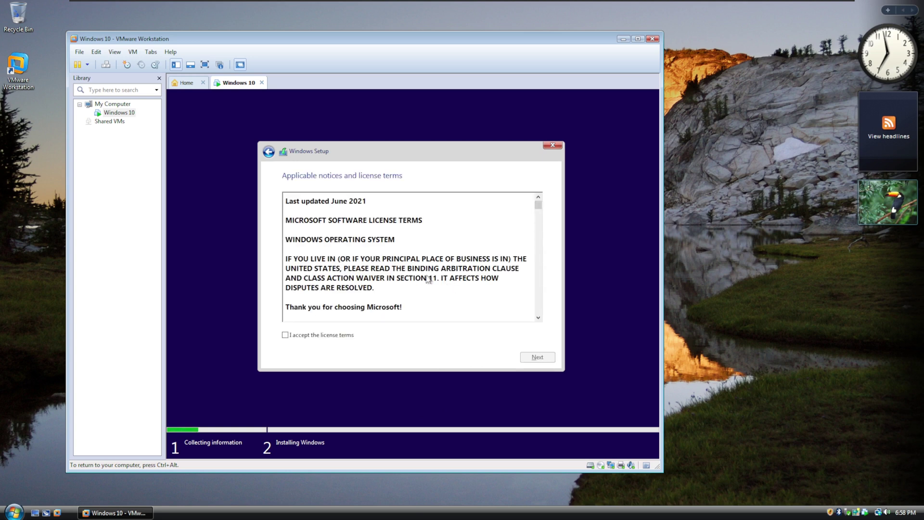
# Accept the license terms and start a custom installation of Windows on Drive 0 Unallocated Space
pyautogui.click(326, 333)
pyautogui.click(534, 357)
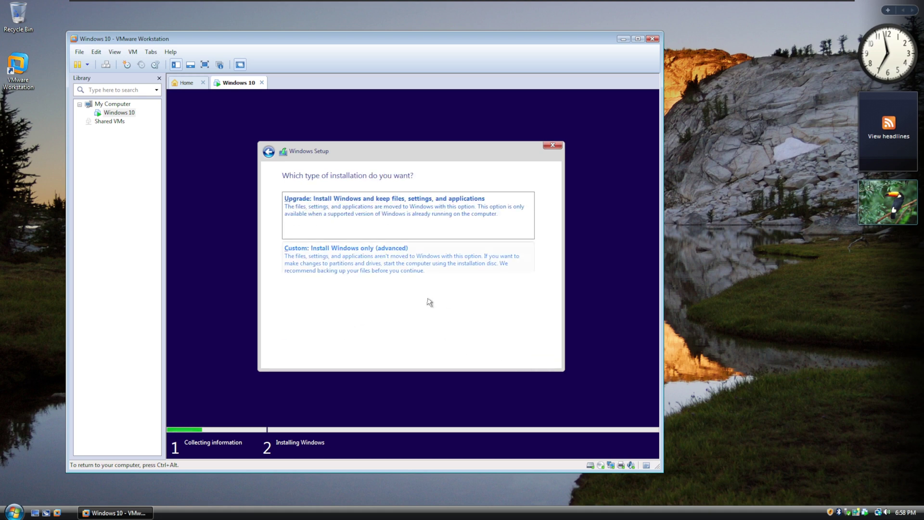
pyautogui.click(415, 265)
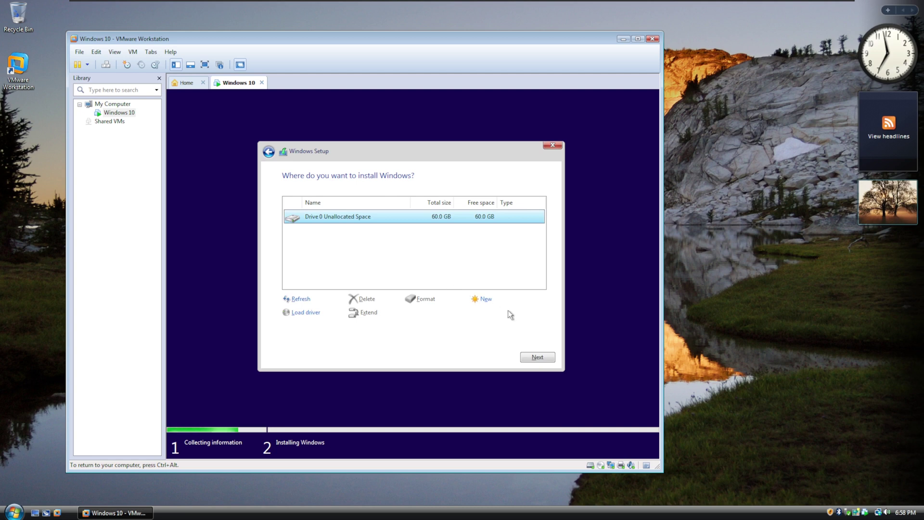
pyautogui.click(538, 356)
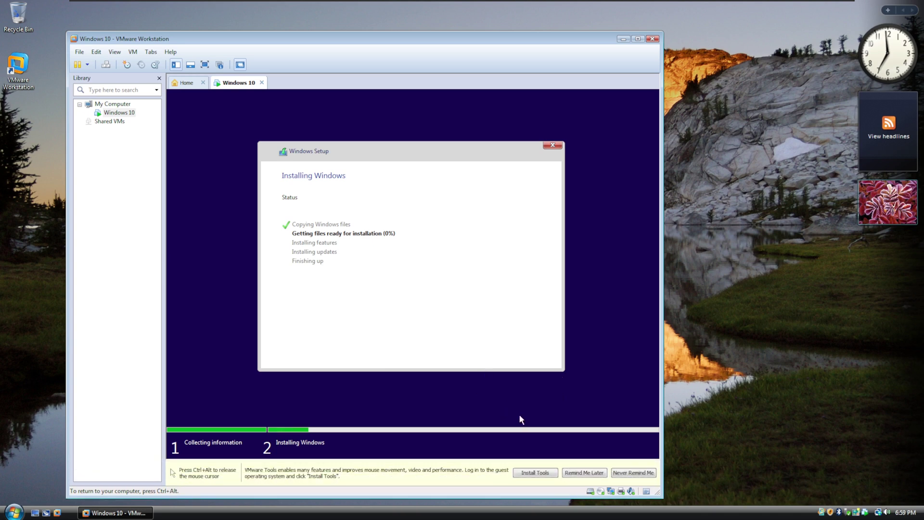
# Postpone the VMware Tools installation reminder and return input to the guest
pyautogui.click(583, 472)
pyautogui.click(568, 425)
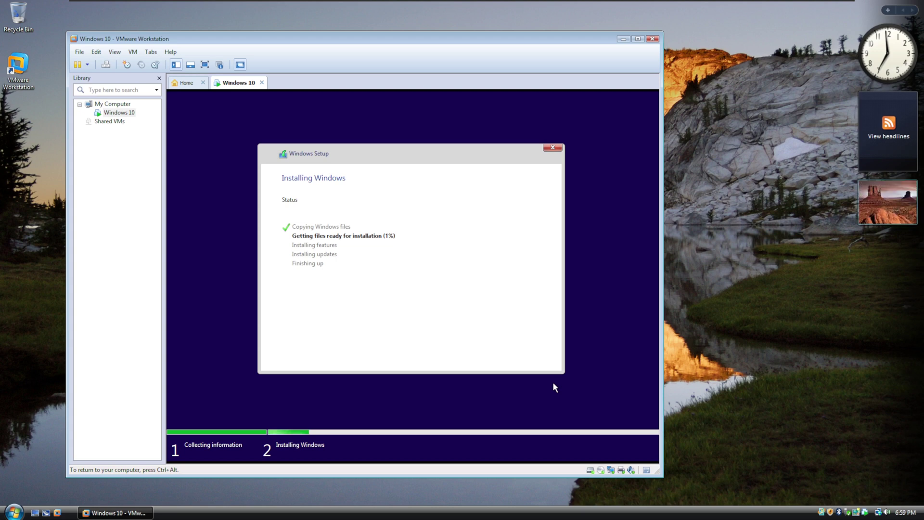
# Minimize the full-screen Windows Vista Ultimate virtual machine, then bring it back to check the progress of the Windows installation
pyautogui.moveTo(747, 3)
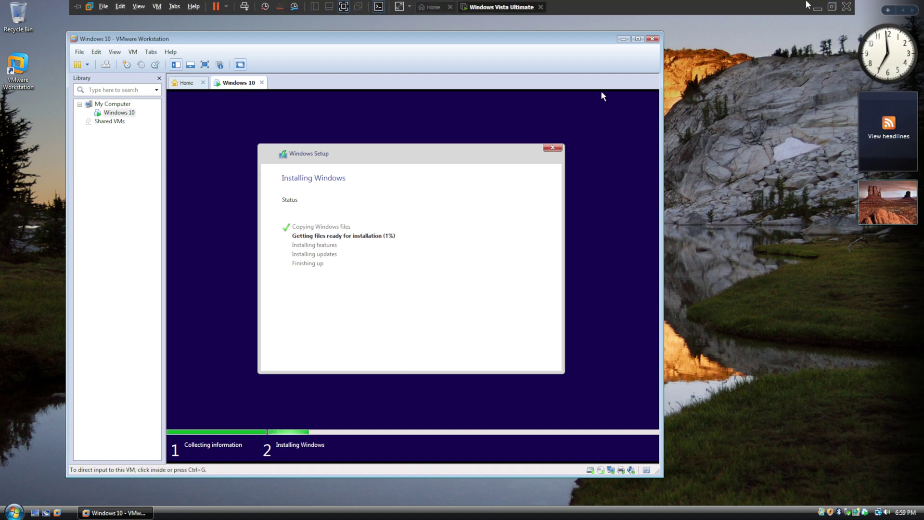
pyautogui.click(817, 4)
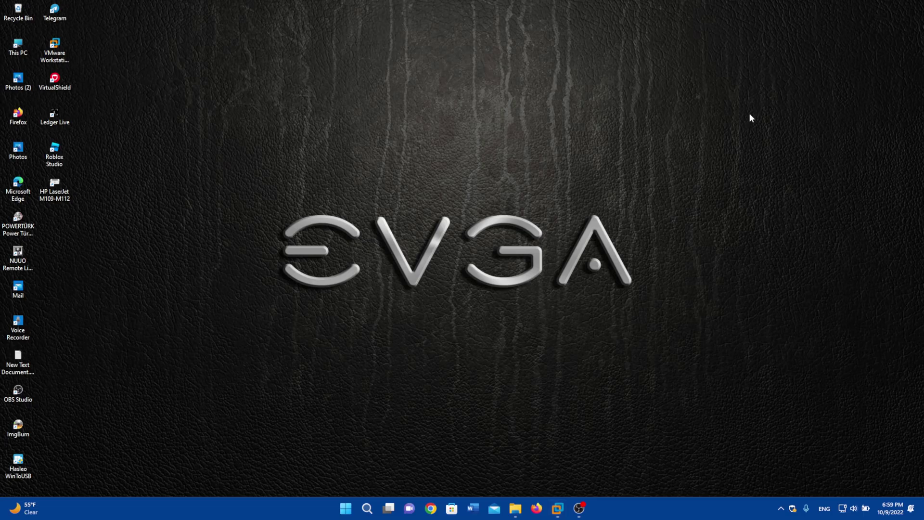
pyautogui.moveTo(557, 508)
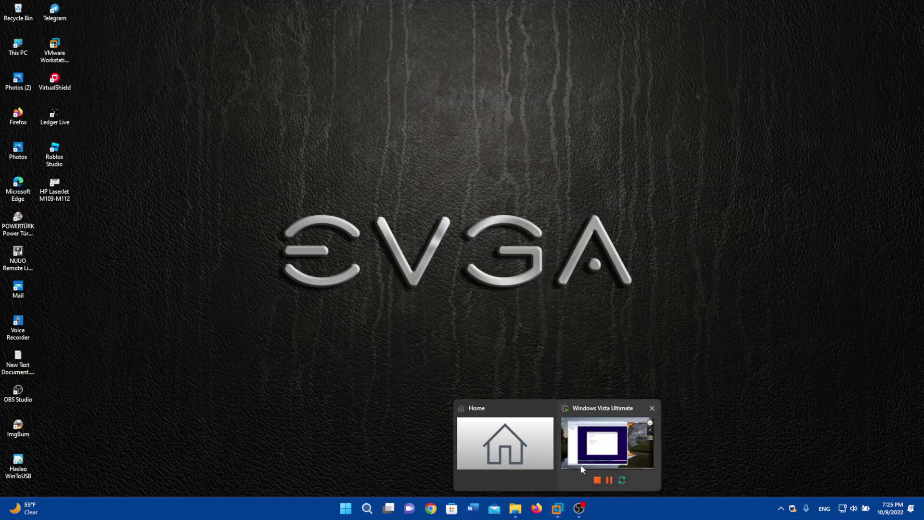
pyautogui.click(606, 440)
pyautogui.hotkey('ctrl', 'alt')
pyautogui.moveTo(144, 4)
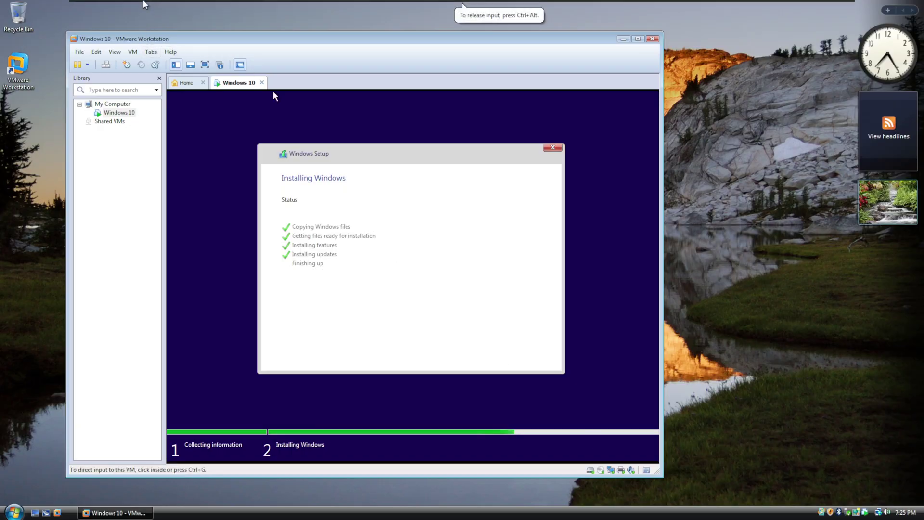
pyautogui.click(179, 192)
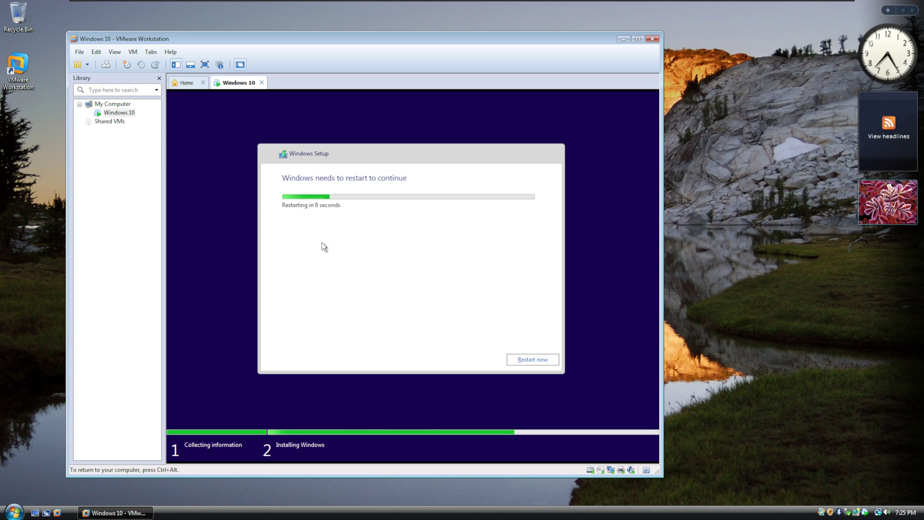
pyautogui.hotkey('shift', 'F10')
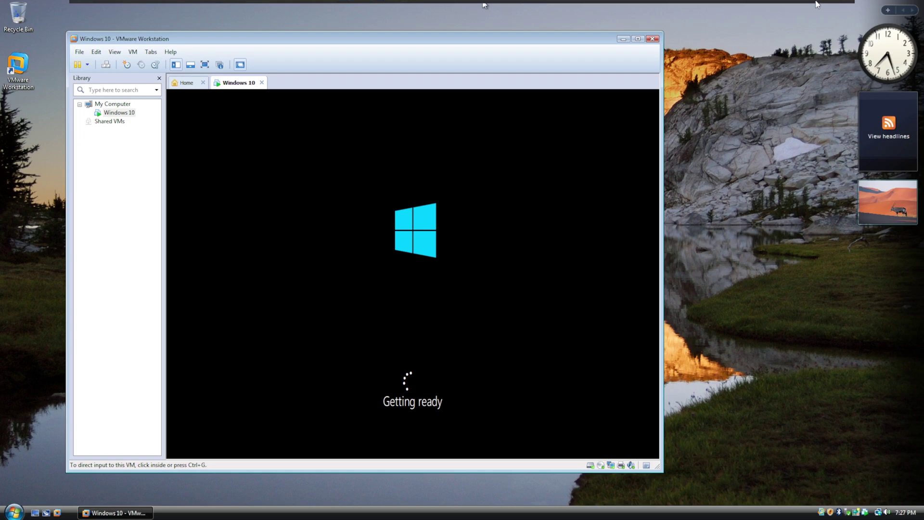
# Minimize the full-screen Windows Vista Ultimate virtual machine and reopen it to see whether the Windows 10 setup is ready
pyautogui.click(846, 6)
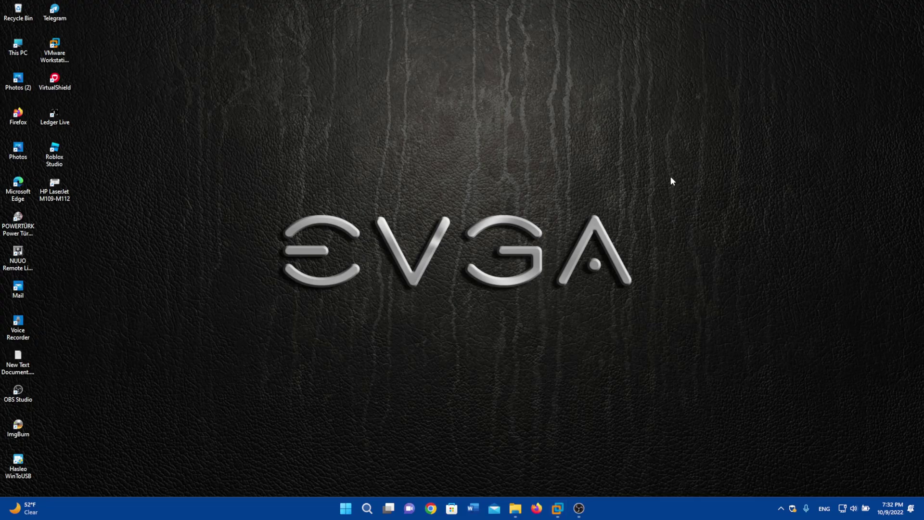
pyautogui.moveTo(558, 506)
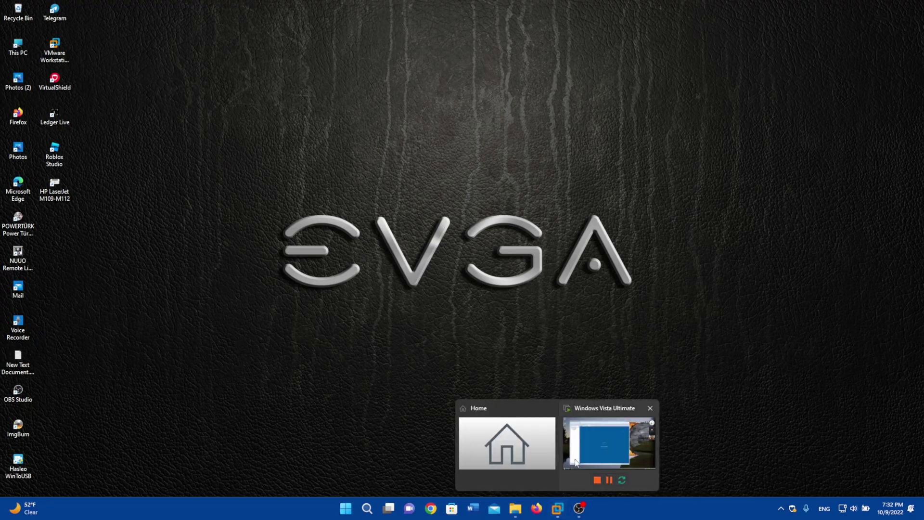
pyautogui.click(582, 443)
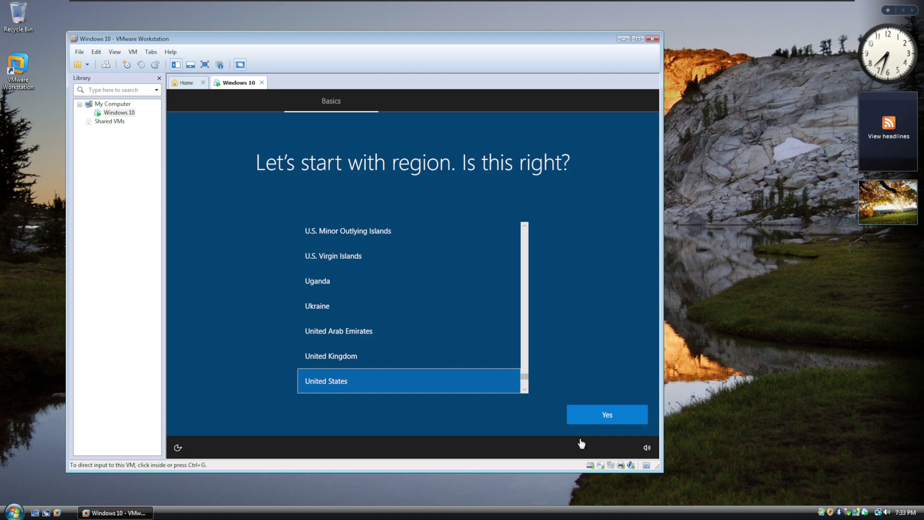
# Confirm United States as the region and US as the keyboard layout in the Windows 10 setup
pyautogui.click(586, 408)
pyautogui.click(587, 412)
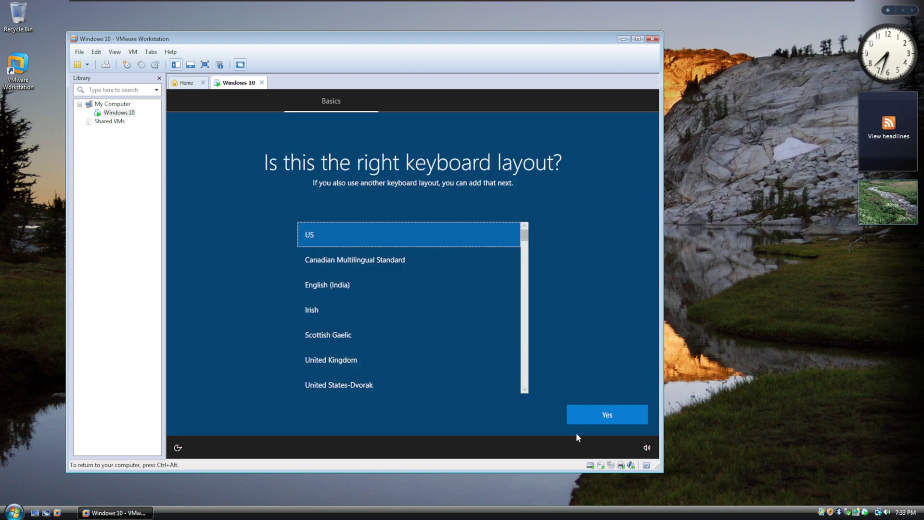
pyautogui.click(620, 422)
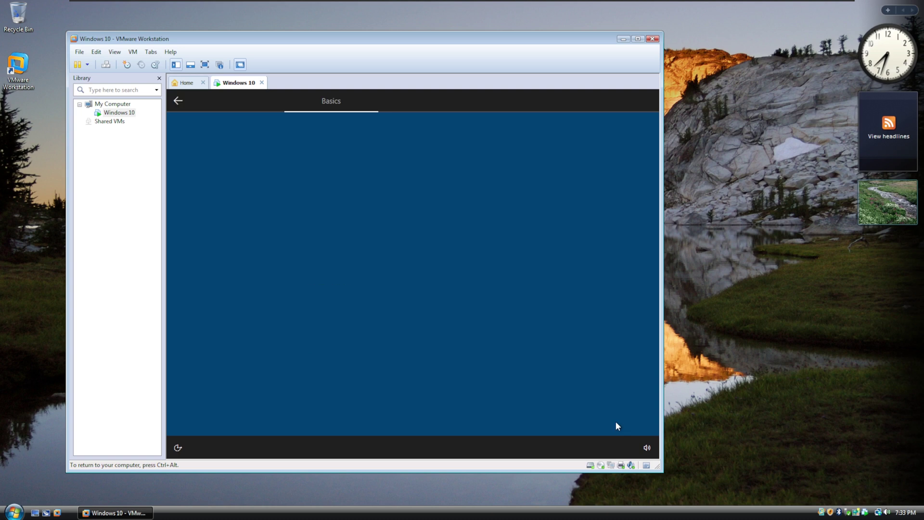
# Open a Command Prompt over the setup screen, run taskmgr and end the Windows Explorer task from the detailed process list
pyautogui.hotkey('shift', 'F10')
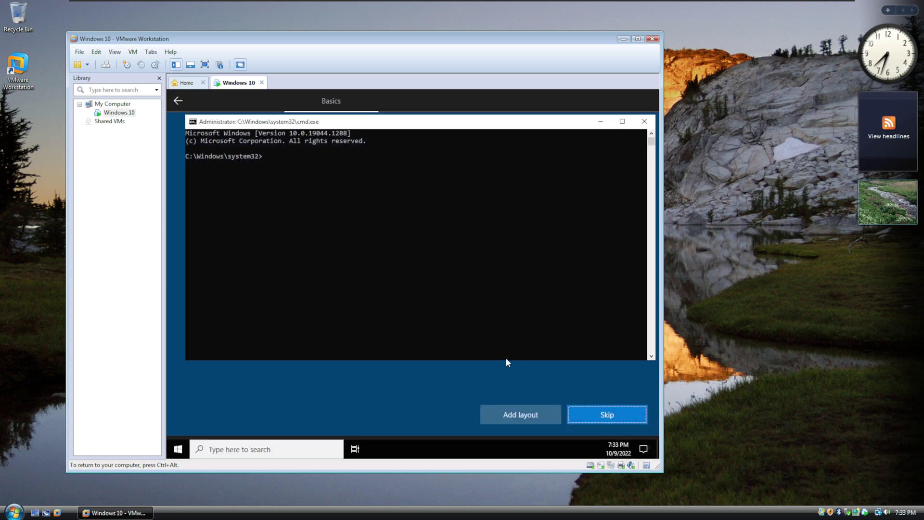
pyautogui.write('taskmgr')
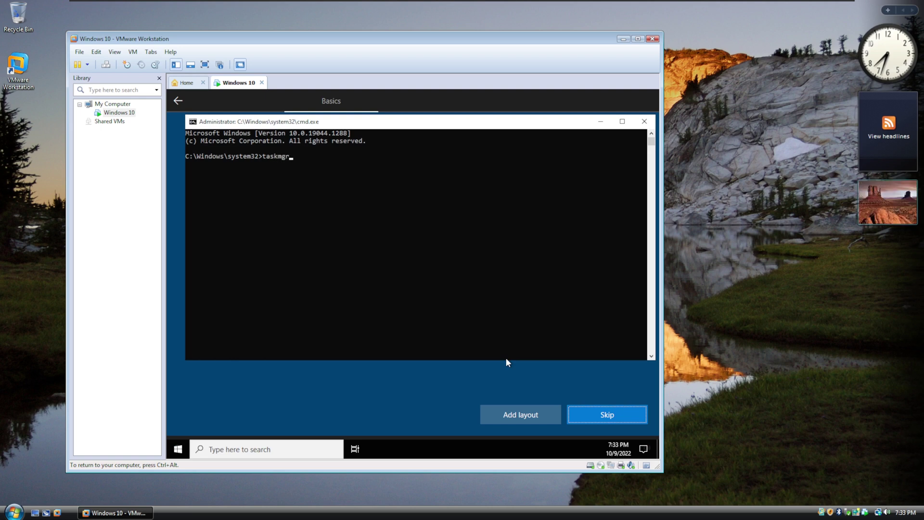
pyautogui.press('Return')
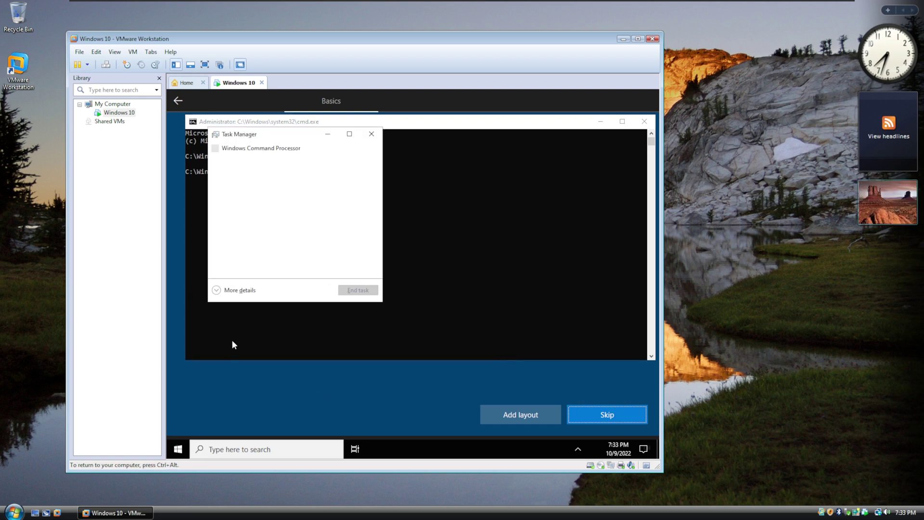
pyautogui.click(238, 291)
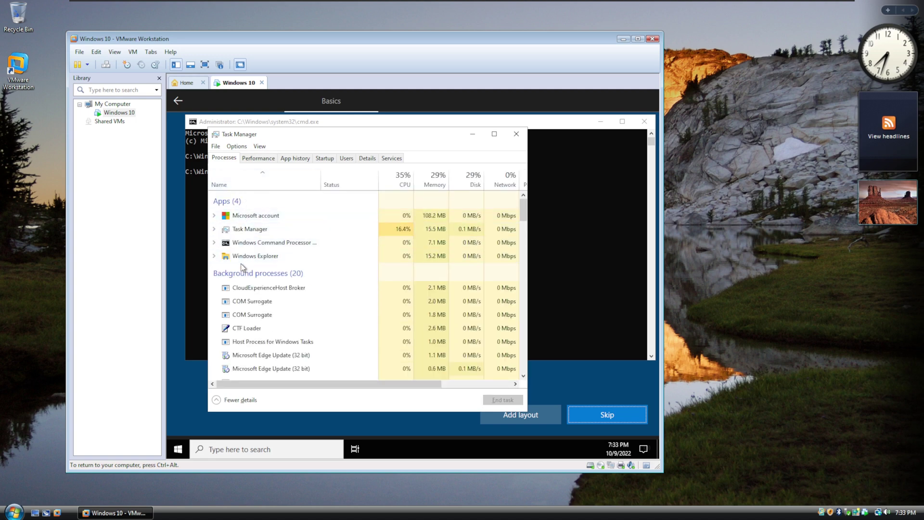
pyautogui.rightClick(243, 258)
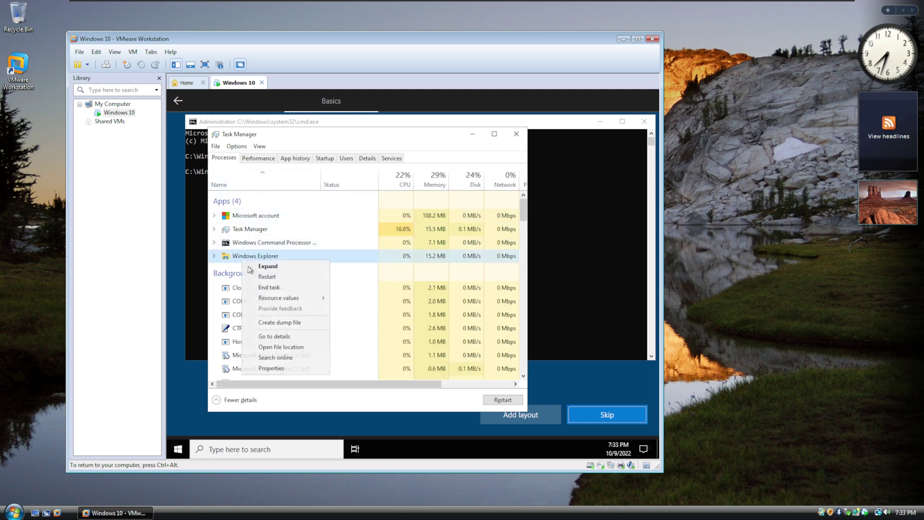
pyautogui.click(264, 288)
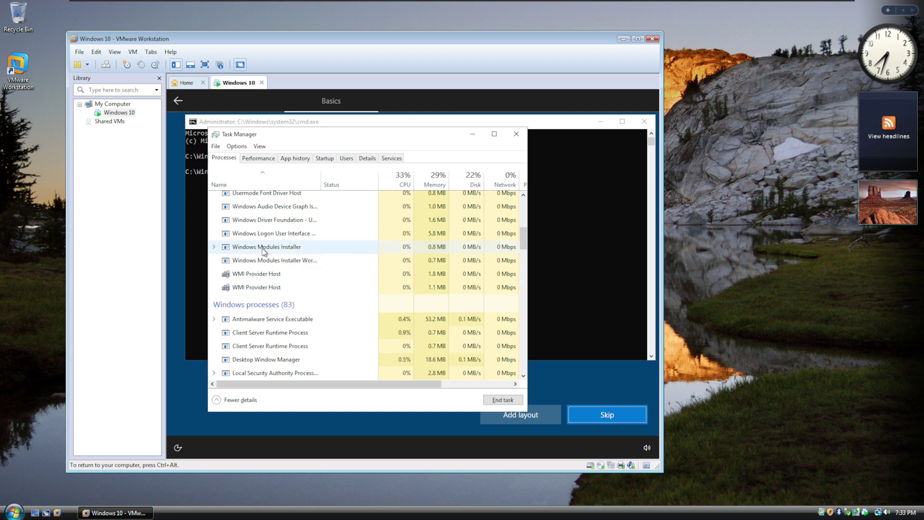
# Examine the CPU and Disk 0 (C:) performance graphs, then close Task Manager and the Command Prompt
pyautogui.click(259, 158)
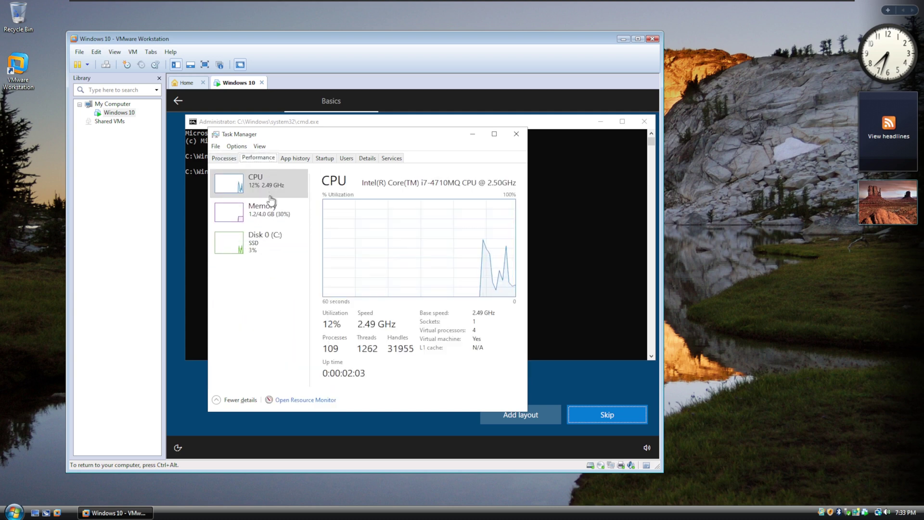
pyautogui.click(263, 241)
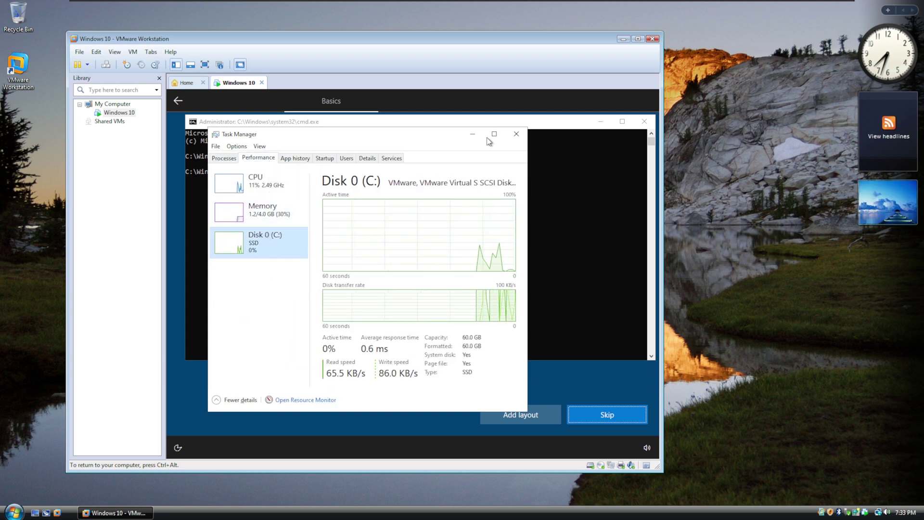
pyautogui.click(517, 134)
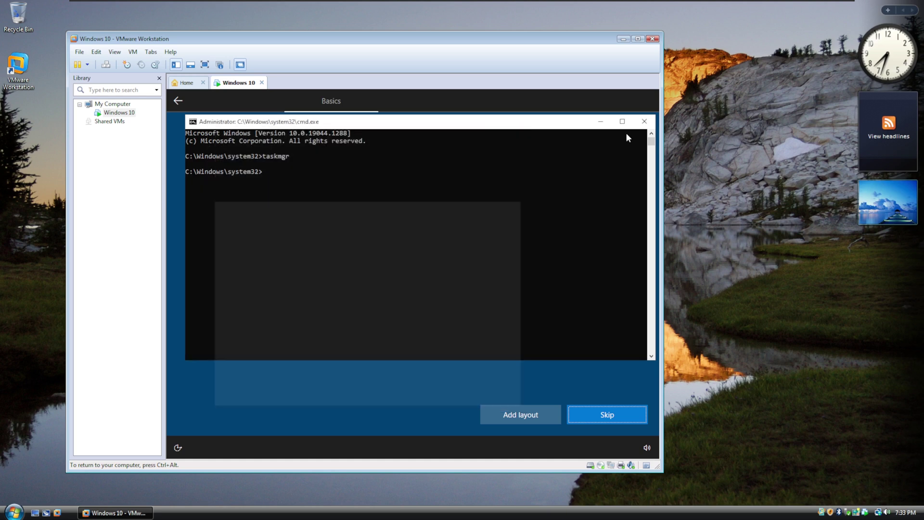
pyautogui.click(644, 121)
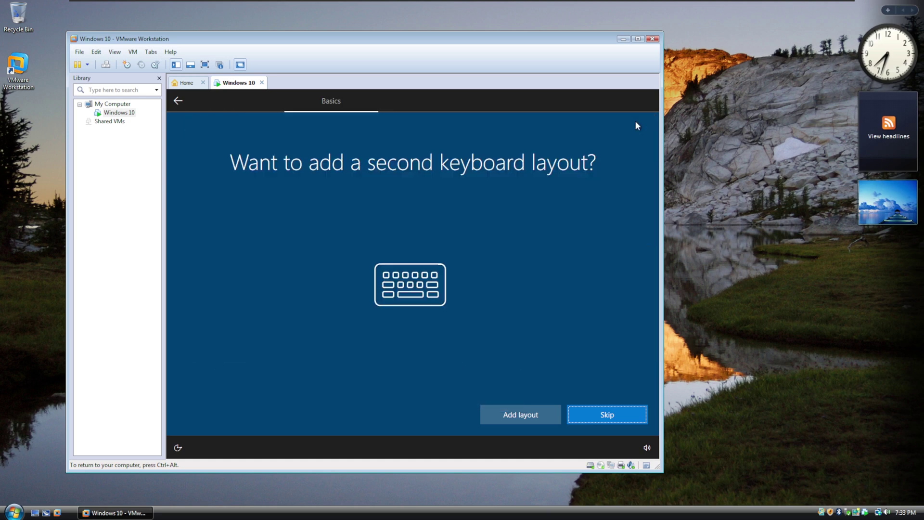
# Skip the second keyboard layout and create the local account "Squeak Your Shoes" with the password left blank
pyautogui.click(602, 412)
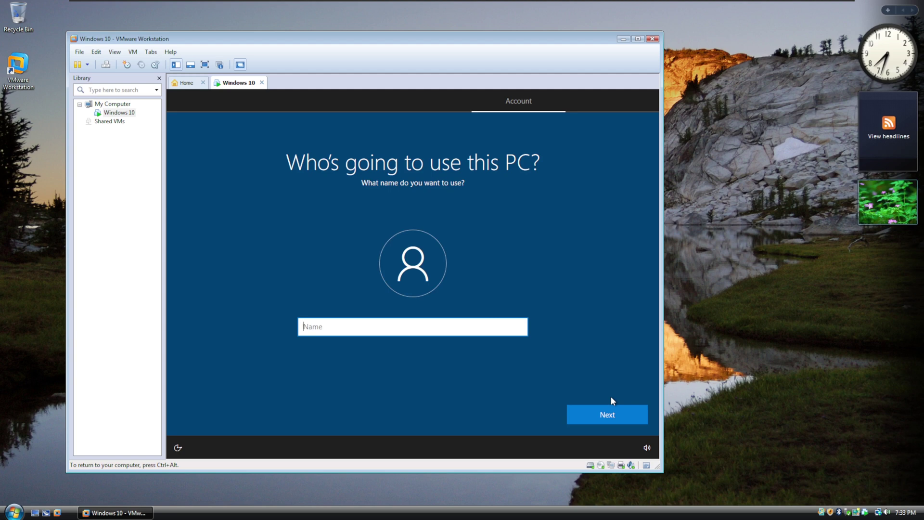
pyautogui.write('Squeak')
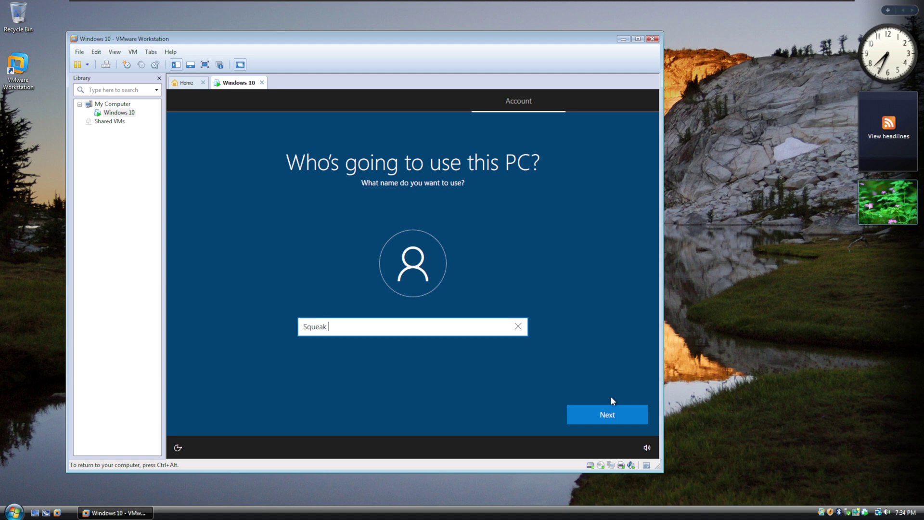
pyautogui.click(339, 330)
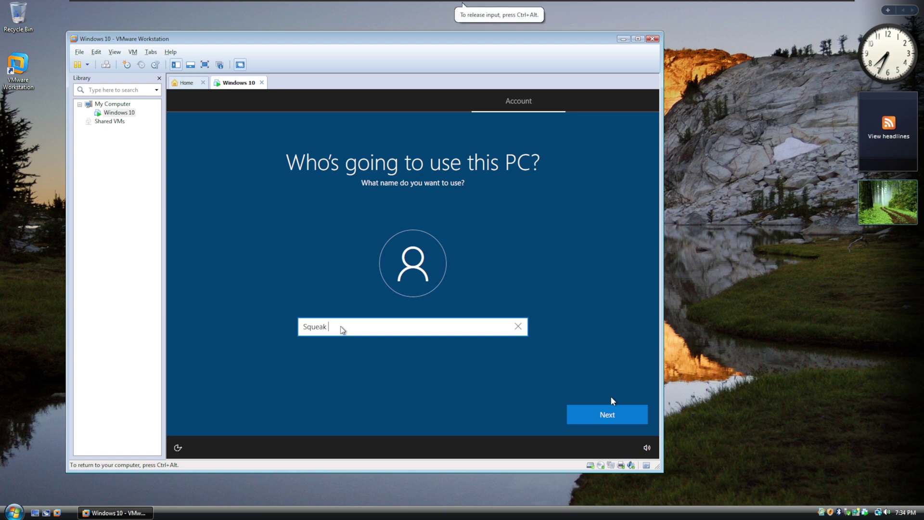
pyautogui.write('Youn')
pyautogui.hotkey('ctrl', 'alt')
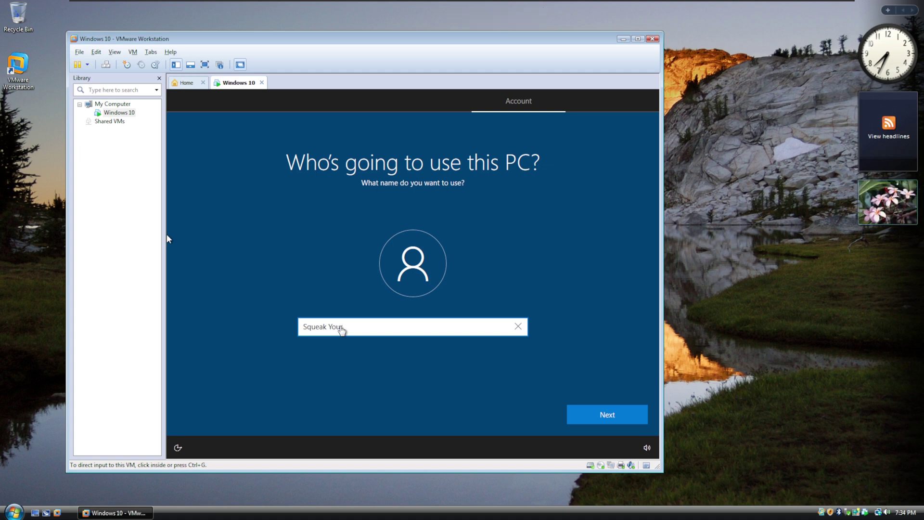
pyautogui.click(167, 234)
pyautogui.press('BackSpace')
pyautogui.write('r')
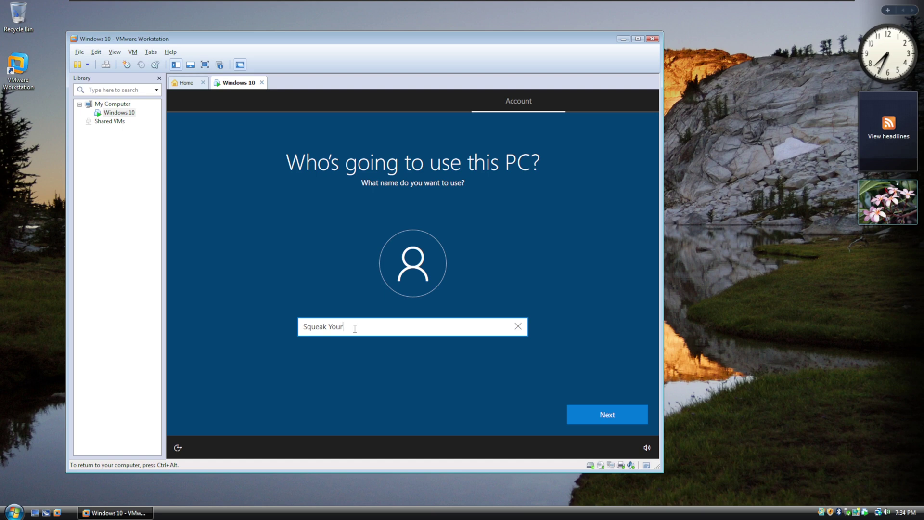
pyautogui.write(' Shoes')
pyautogui.click(576, 418)
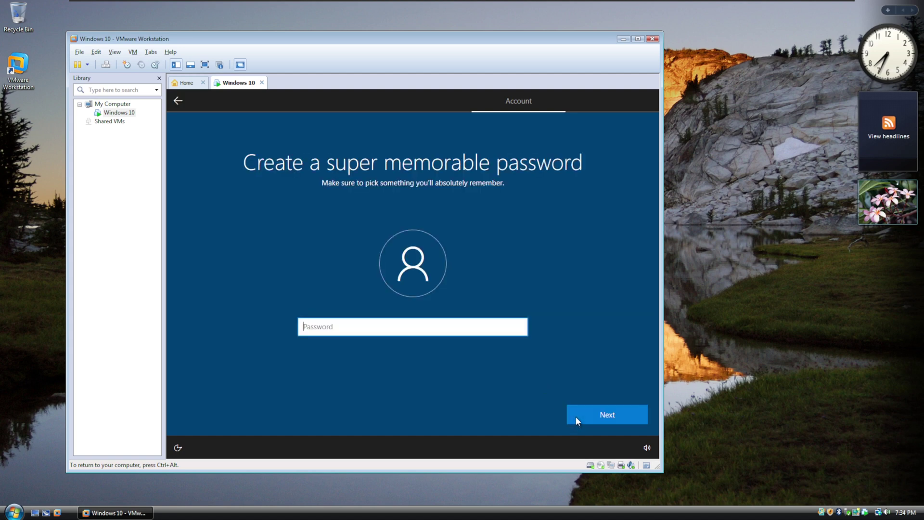
pyautogui.click(576, 418)
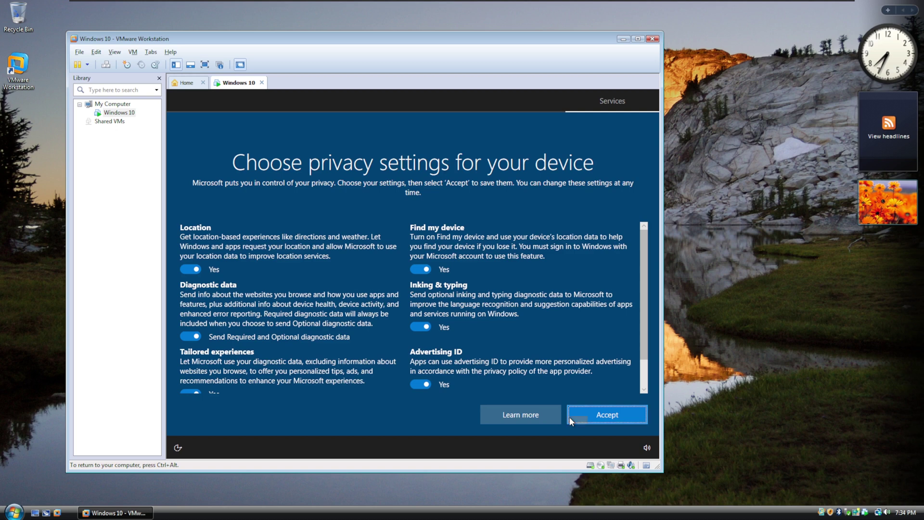
# Accept the default privacy settings and decline Cortana for now
pyautogui.click(573, 417)
pyautogui.hotkey('ctrl', 'alt')
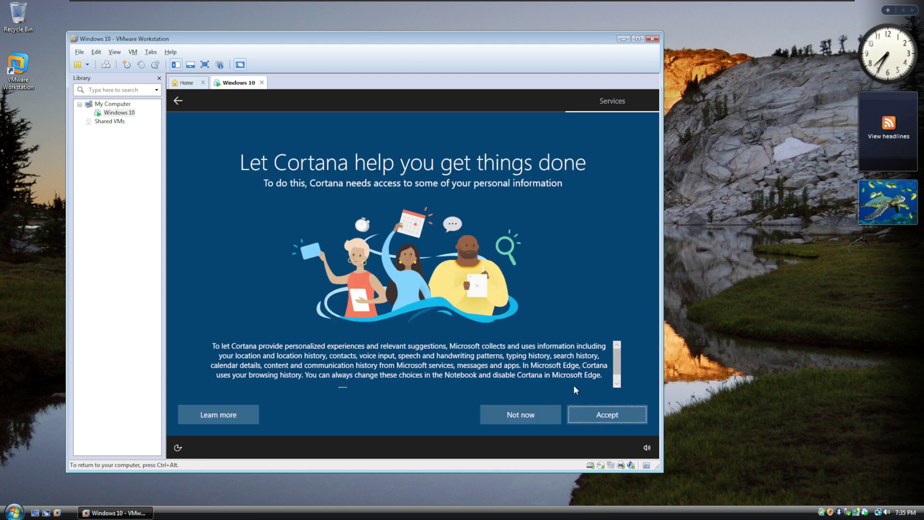
pyautogui.click(521, 415)
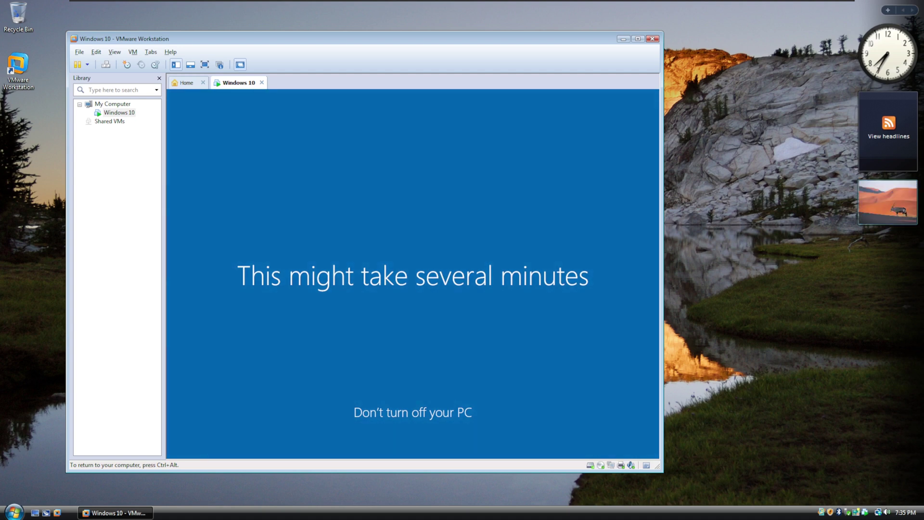
# Bring up the security options during the first sign-in, cancel the Windows Vista ones and sign out of Windows 10
pyautogui.hotkey('ctrl', 'alt', 'Delete')
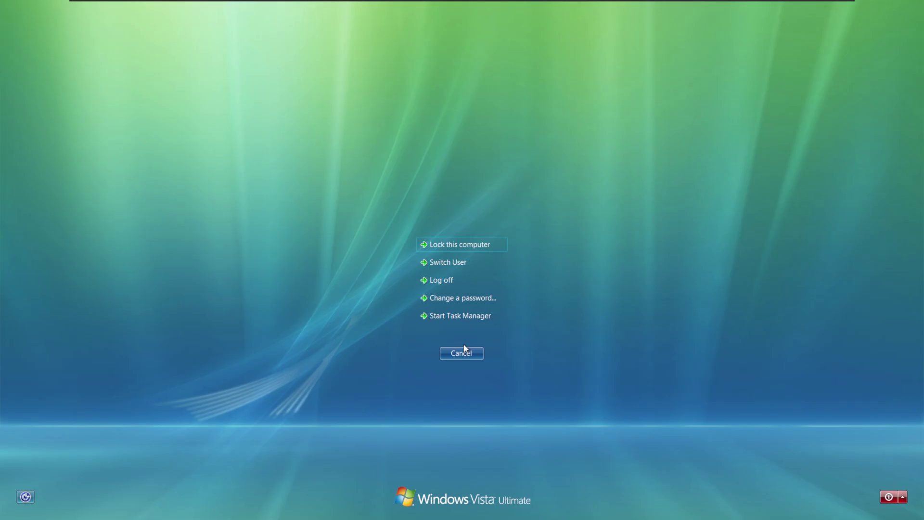
pyautogui.click(458, 353)
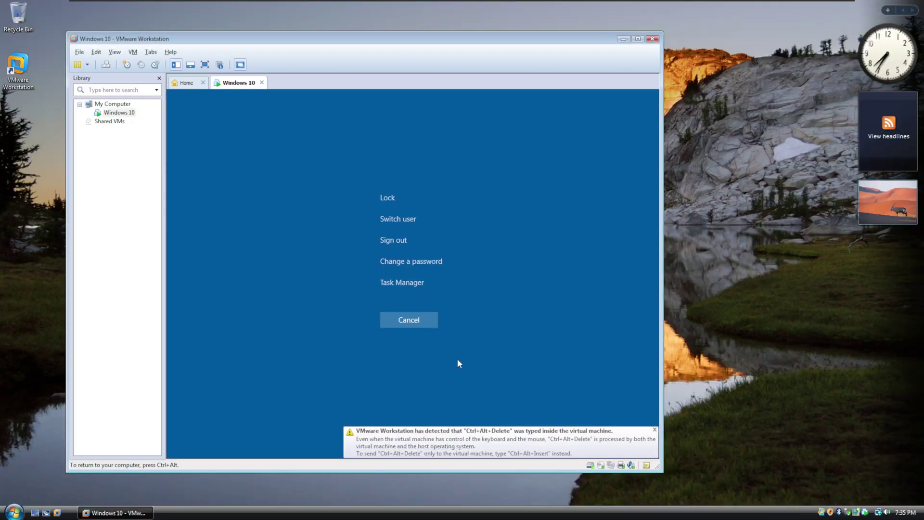
pyautogui.click(388, 245)
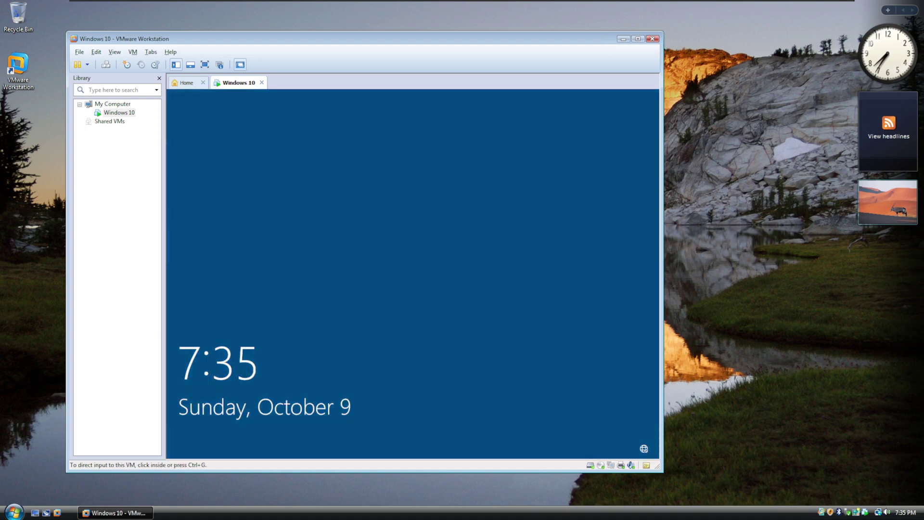
# Dismiss the Windows 10 lock screen and connect the virtual machine's network adapter
pyautogui.click(502, 340)
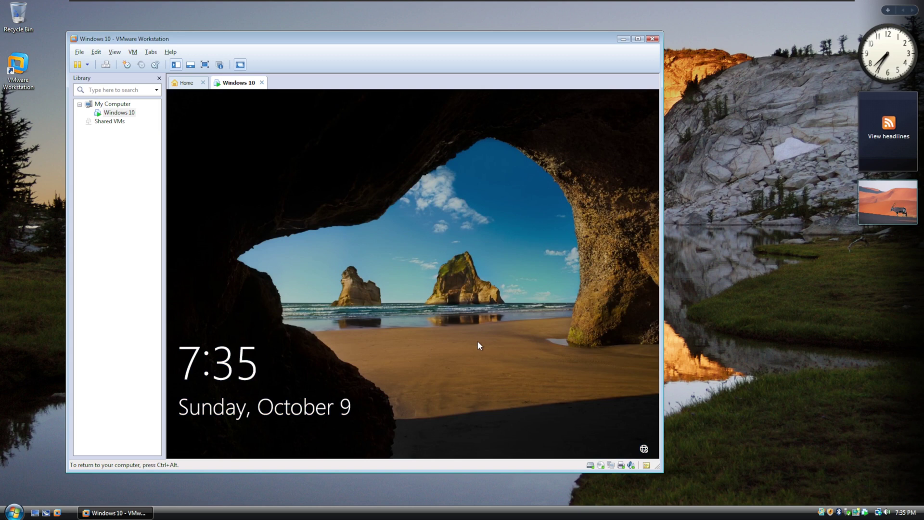
pyautogui.hotkey('ctrl', 'alt')
pyautogui.click(621, 465)
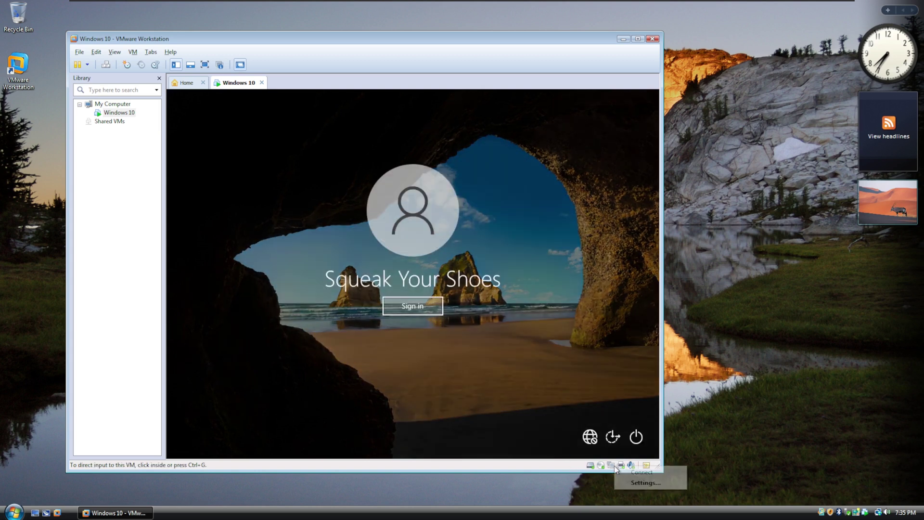
pyautogui.click(622, 473)
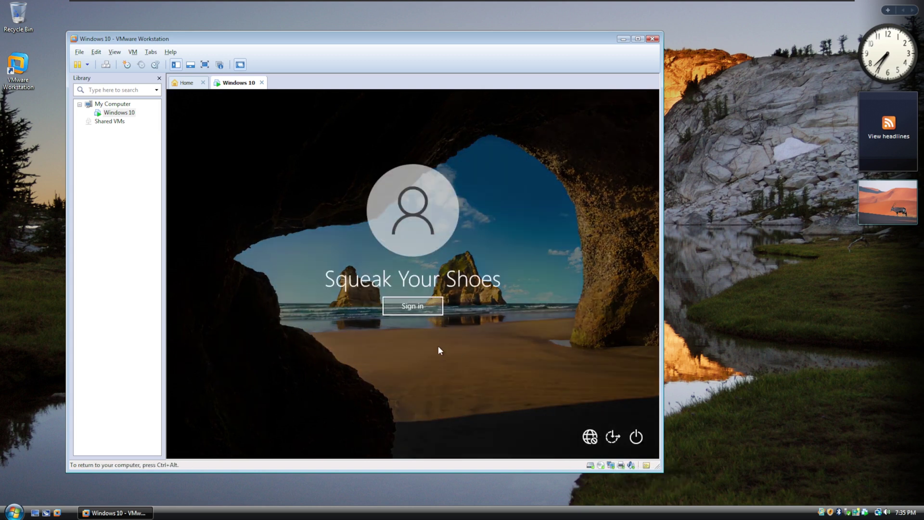
# Sign in to the Squeak Your Shoes account and decline making the PC discoverable on the network, closing the device setup notification
pyautogui.click(388, 300)
pyautogui.click(392, 303)
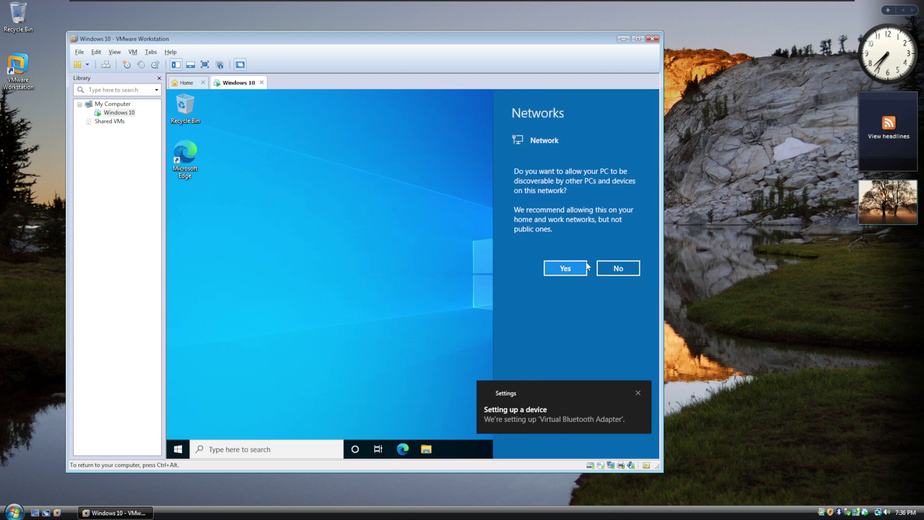
pyautogui.click(607, 268)
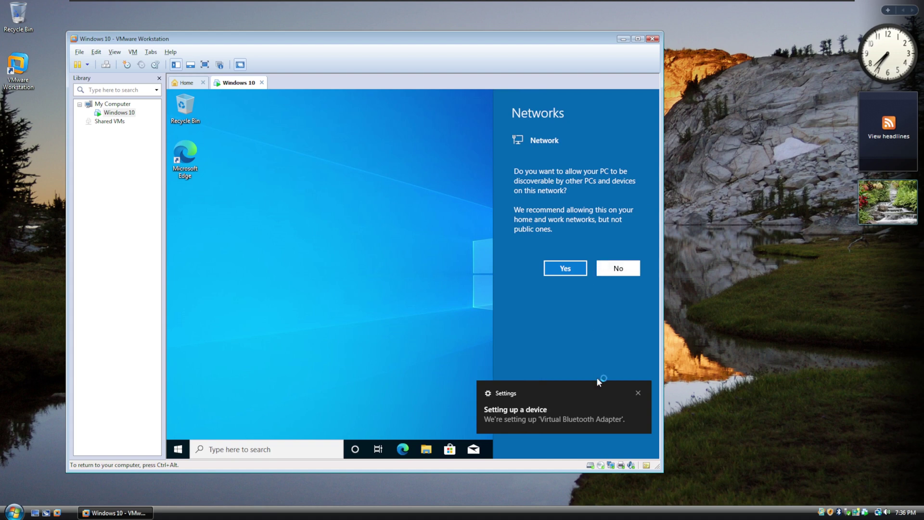
pyautogui.click(639, 393)
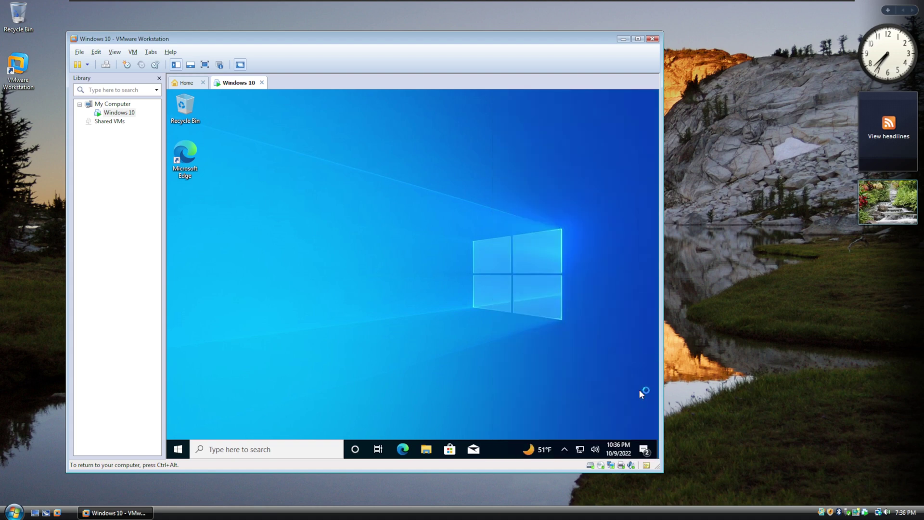
# Release input from the guest and start the VMware Tools installation for the Windows 10 virtual machine
pyautogui.hotkey('ctrl', 'alt')
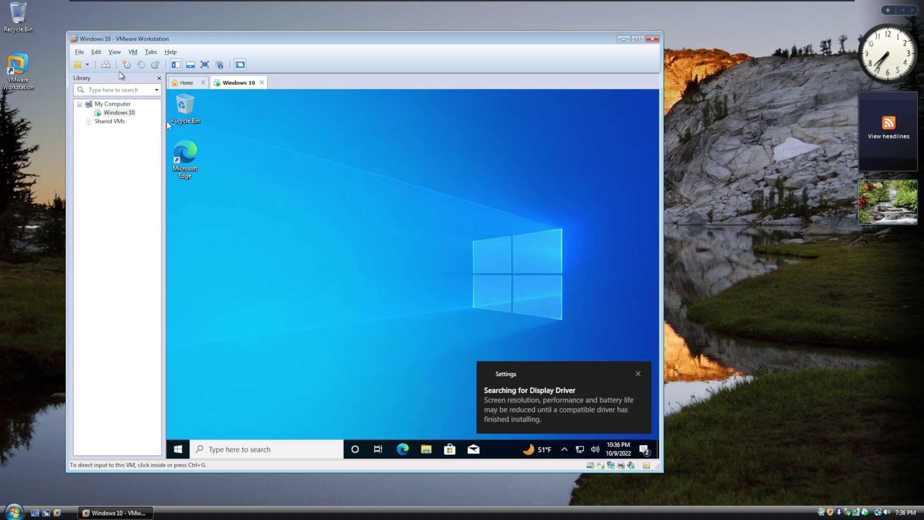
pyautogui.click(140, 53)
pyautogui.click(159, 161)
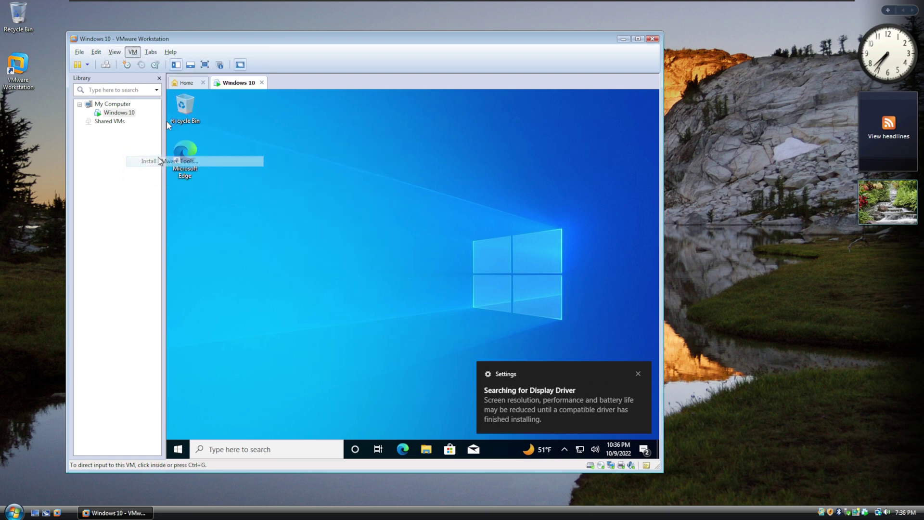
# Release input from the guest, minimise the Windows Vista virtual machine to the host desktop and restore it
pyautogui.click(167, 125)
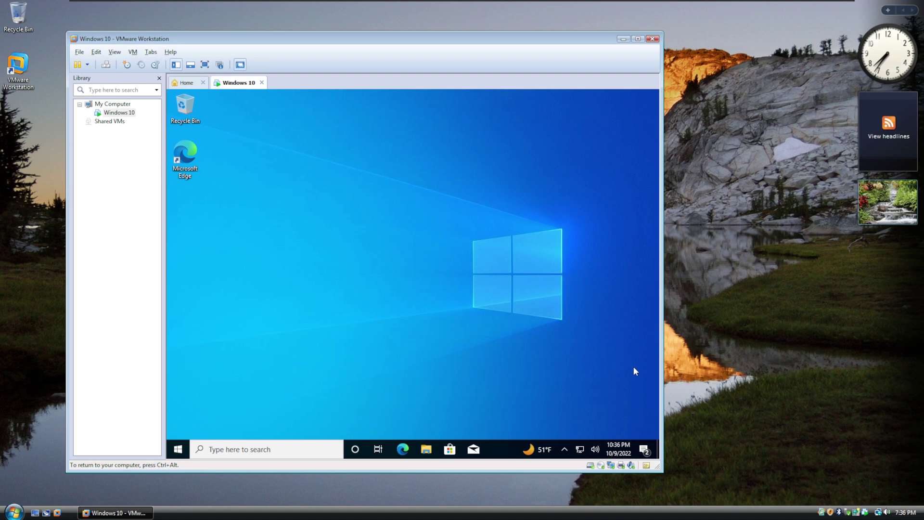
pyautogui.hotkey('ctrl', 'alt')
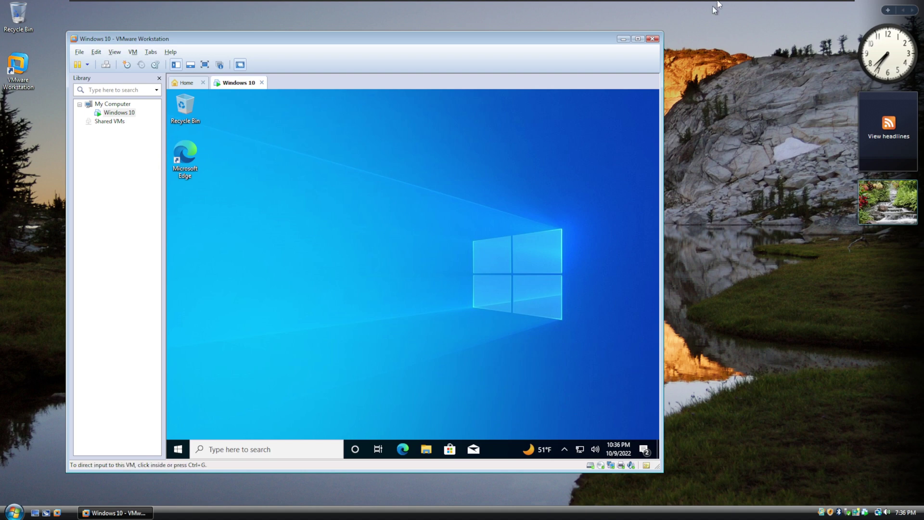
pyautogui.moveTo(781, 15)
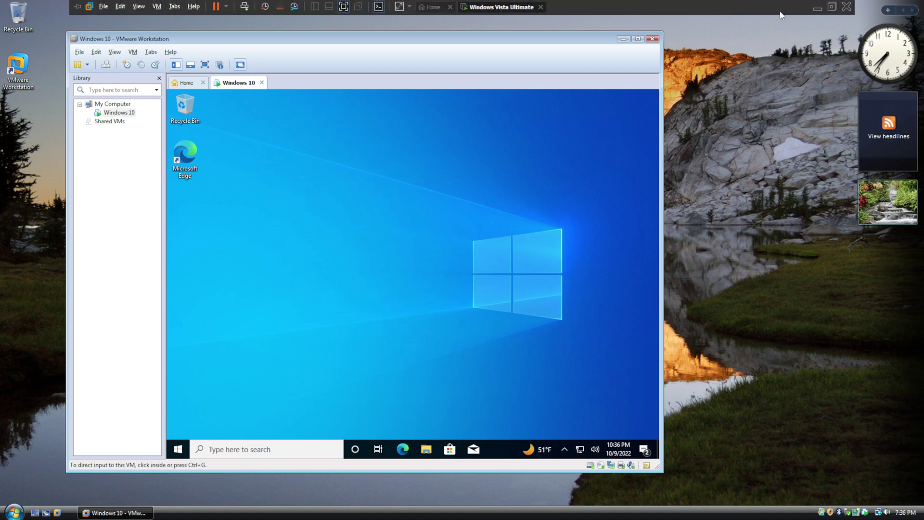
pyautogui.click(817, 8)
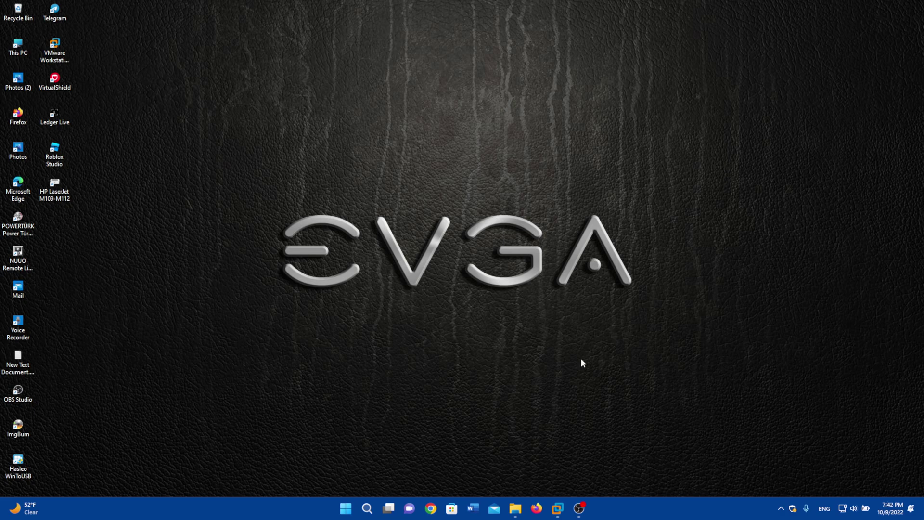
pyautogui.moveTo(558, 508)
pyautogui.click(585, 433)
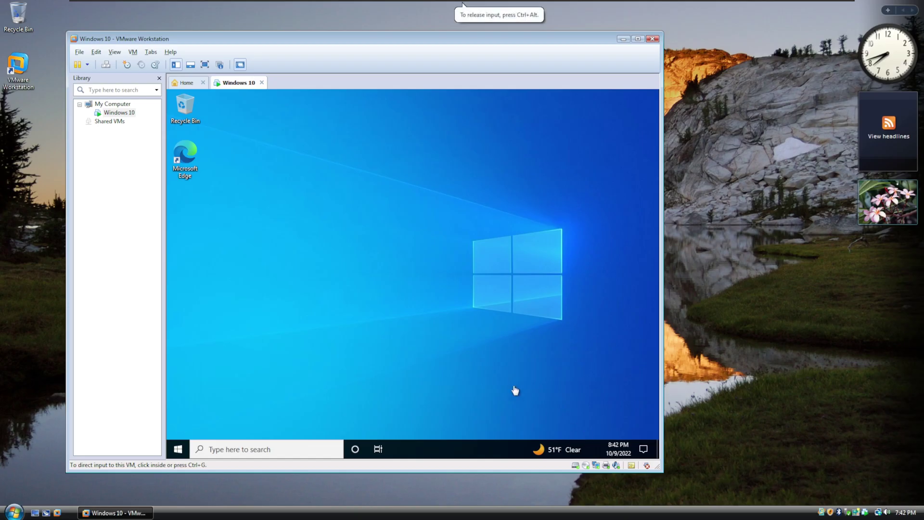
# Switch the Windows 10 virtual machine to full screen and unpin its command bar so that it hides
pyautogui.click(115, 52)
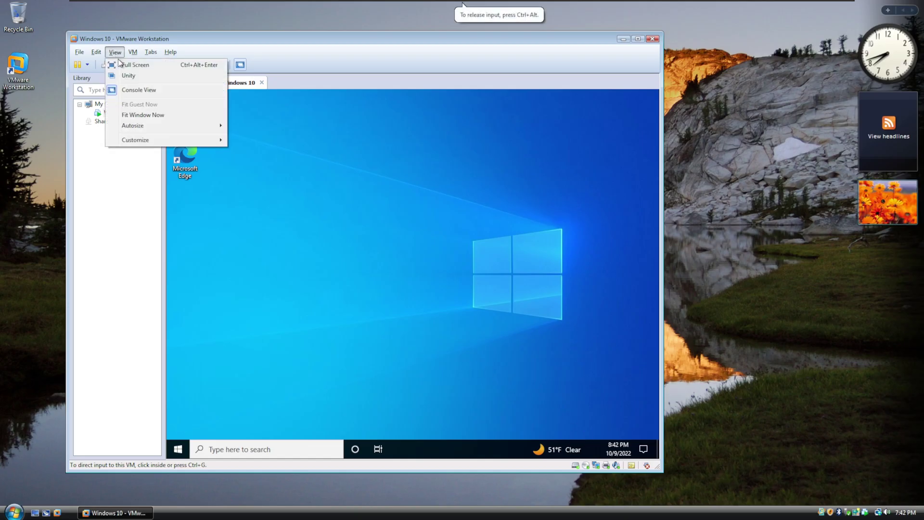
pyautogui.click(121, 65)
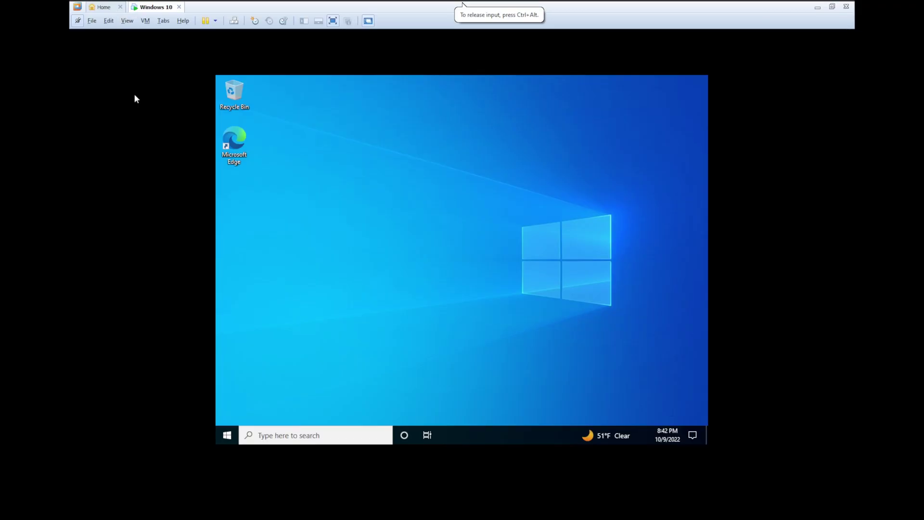
pyautogui.click(76, 22)
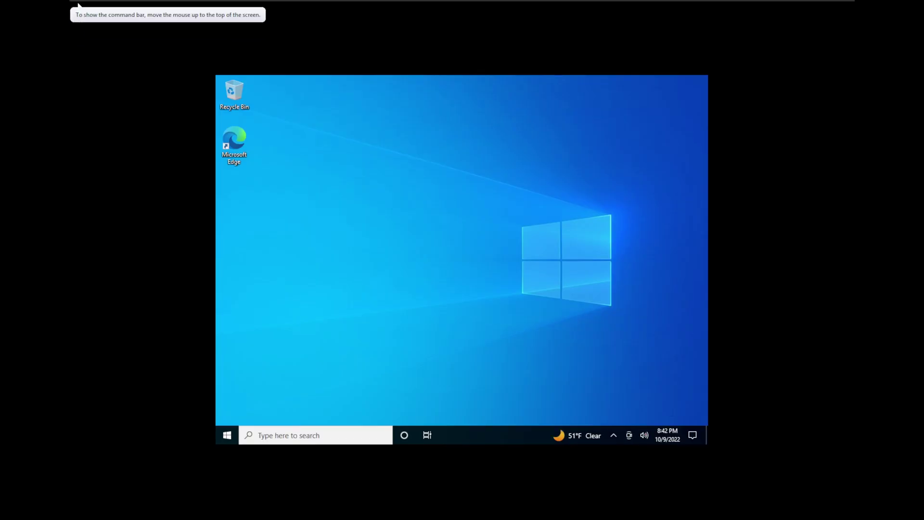
# Set the Windows 10 guest's display resolution to 1920 × 1080, keep the change and clear the Settings and Task Manager windows
pyautogui.rightClick(308, 186)
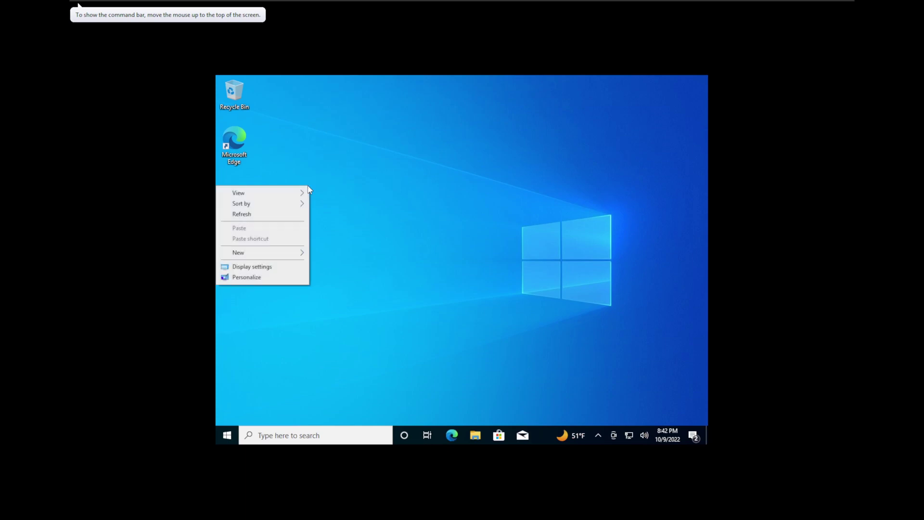
pyautogui.click(234, 266)
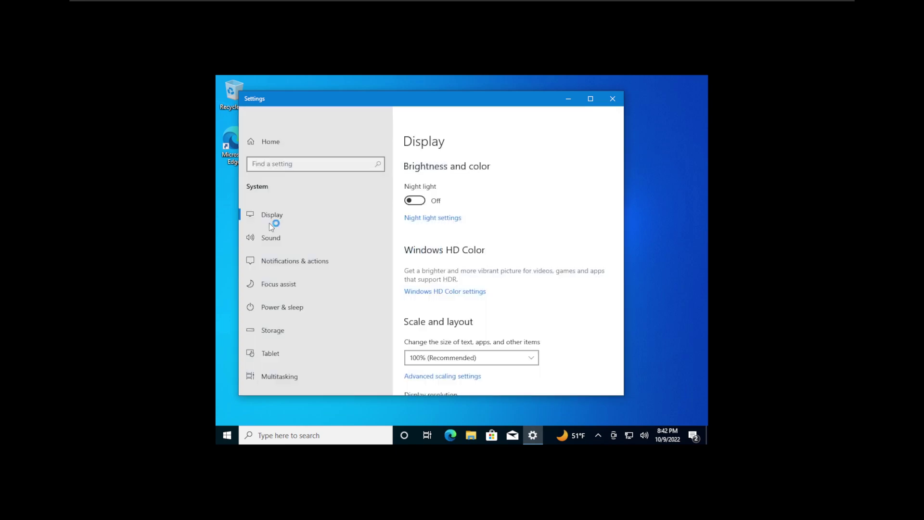
pyautogui.scroll(-5, 457, 303)
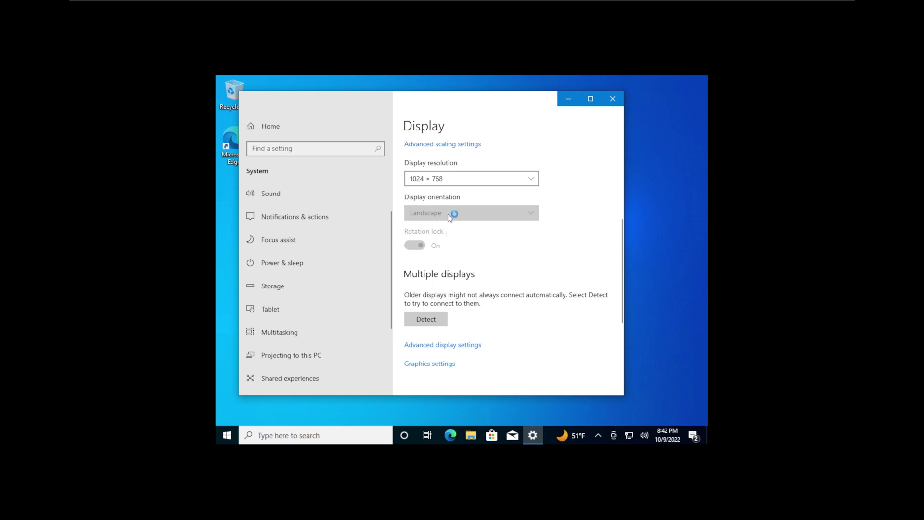
pyautogui.click(459, 186)
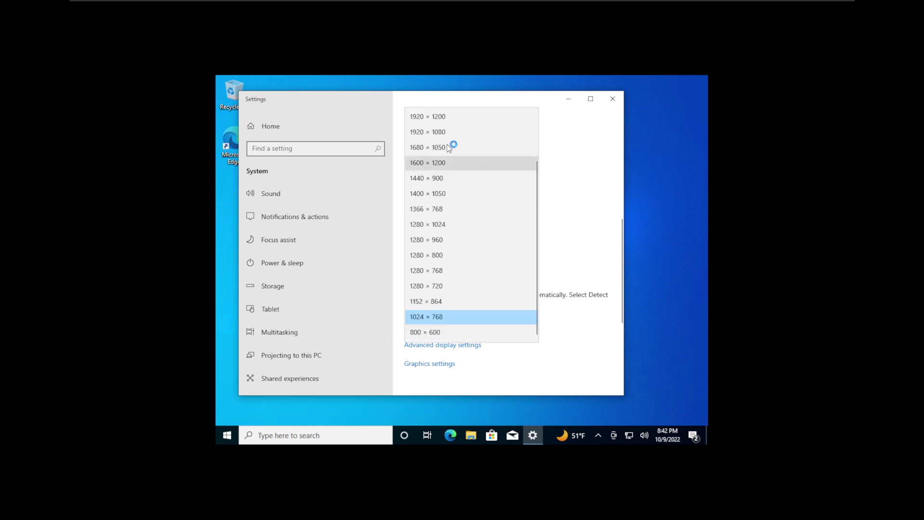
pyautogui.scroll(2, 447, 142)
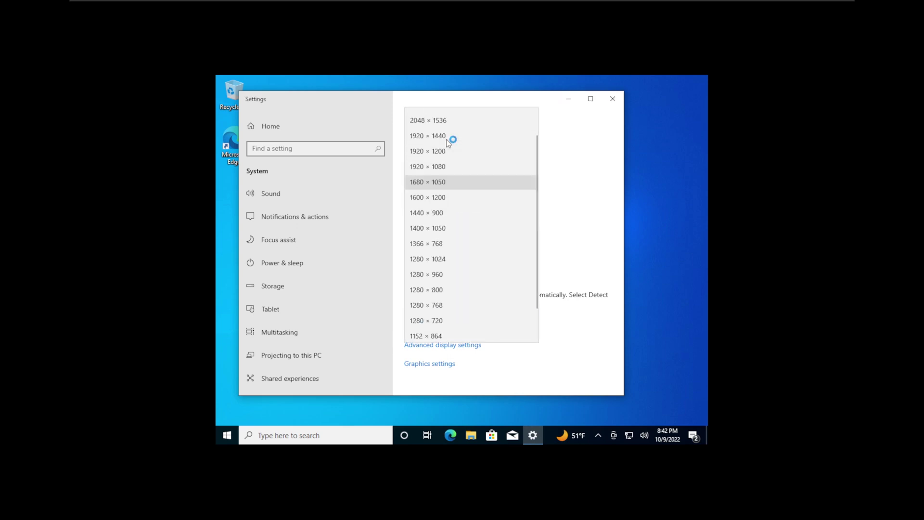
pyautogui.click(440, 167)
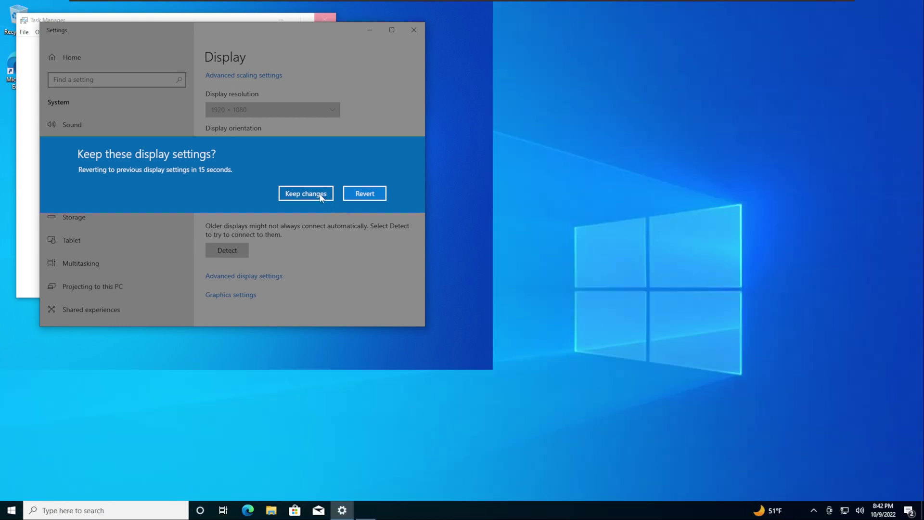
pyautogui.click(321, 197)
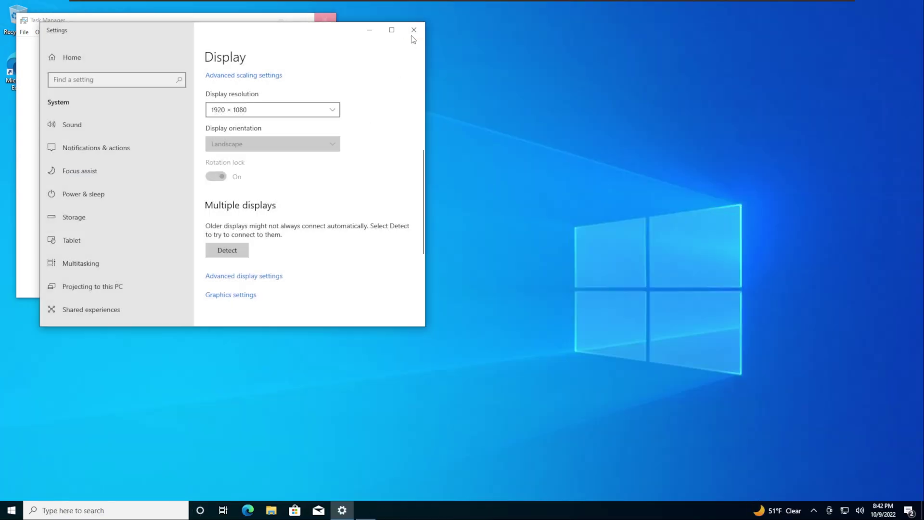
pyautogui.click(414, 30)
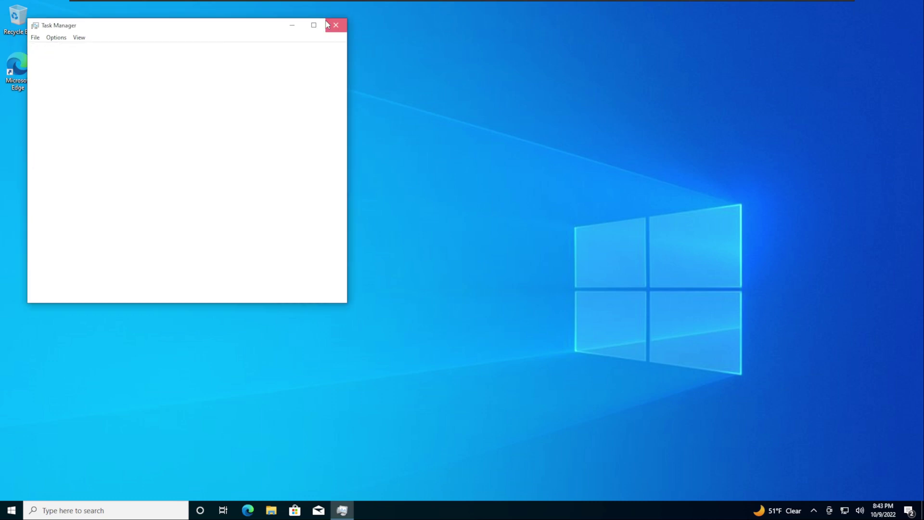
pyautogui.click(292, 25)
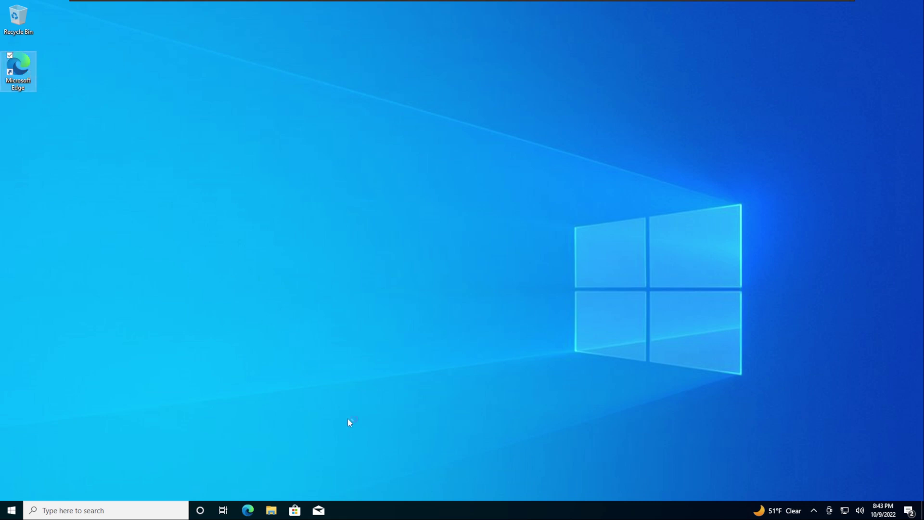
# Exit the VMware Tools notification icon and close OneDrive in the guest
pyautogui.click(814, 512)
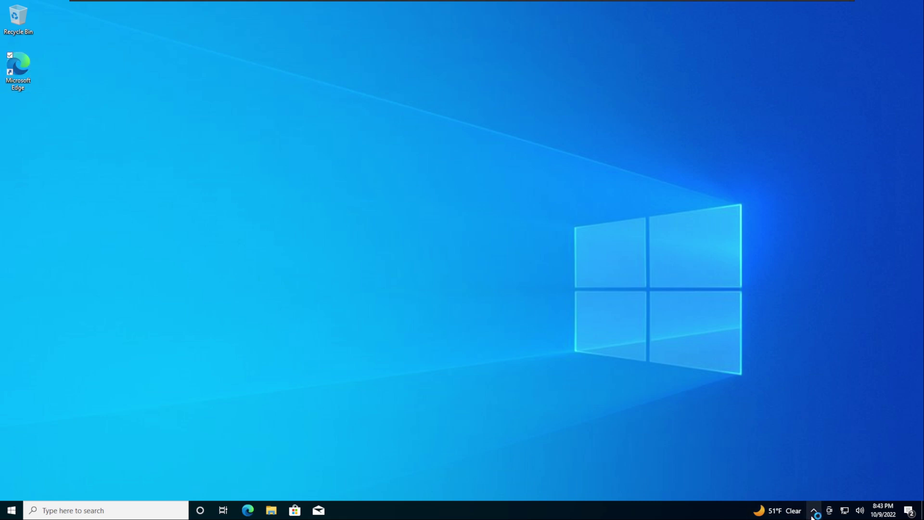
pyautogui.rightClick(814, 490)
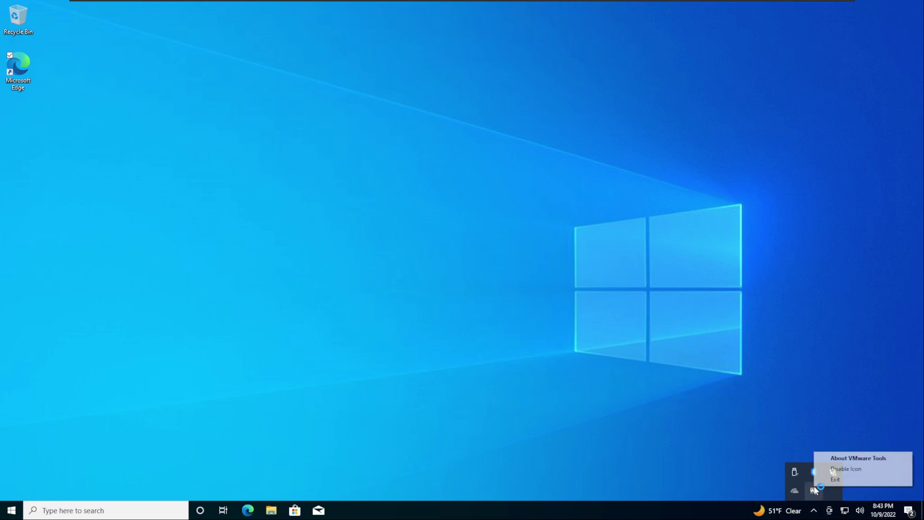
pyautogui.click(836, 479)
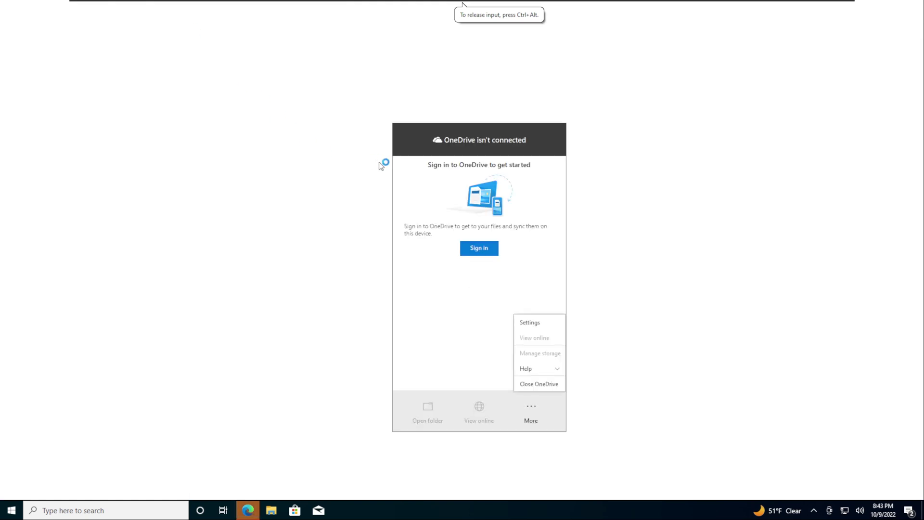
pyautogui.click(544, 384)
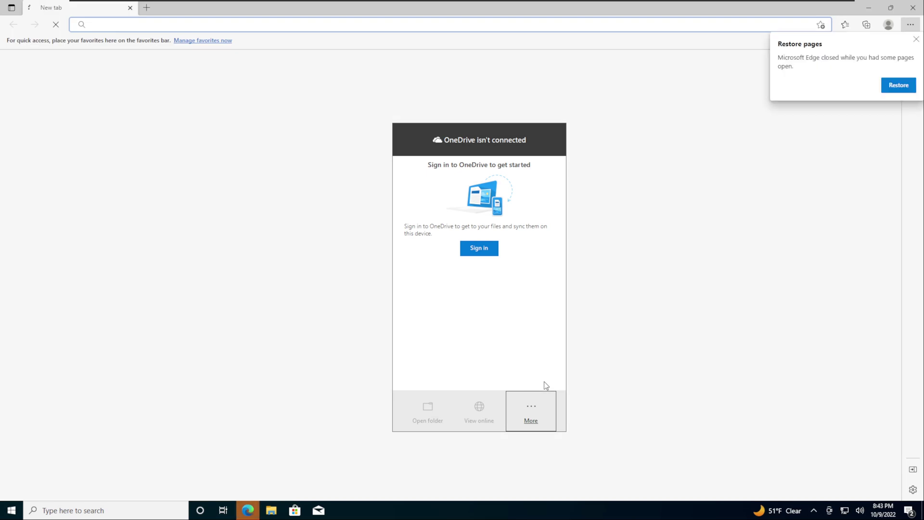
# Launch Task Manager and finish Microsoft Edge's first-run setup by starting without your data and confirming the browsing experience option
pyautogui.click(248, 510)
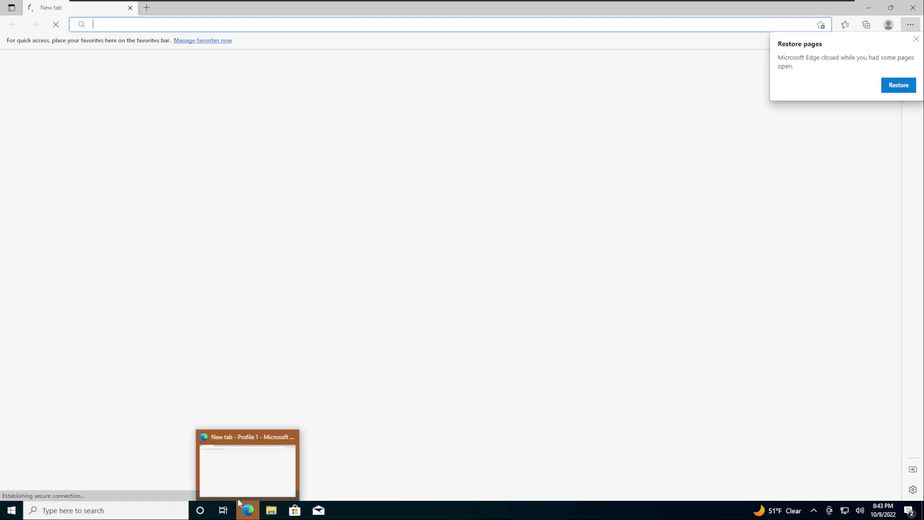
pyautogui.click(12, 511)
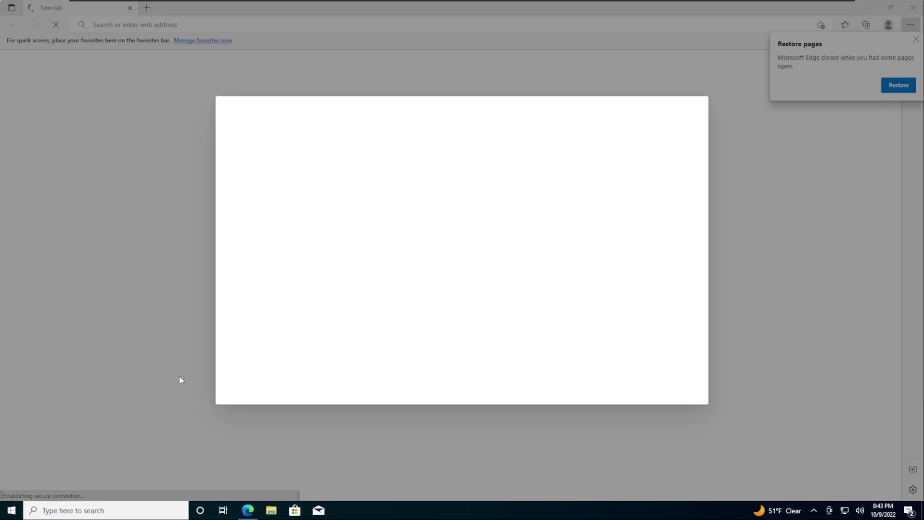
pyautogui.press('super+x')
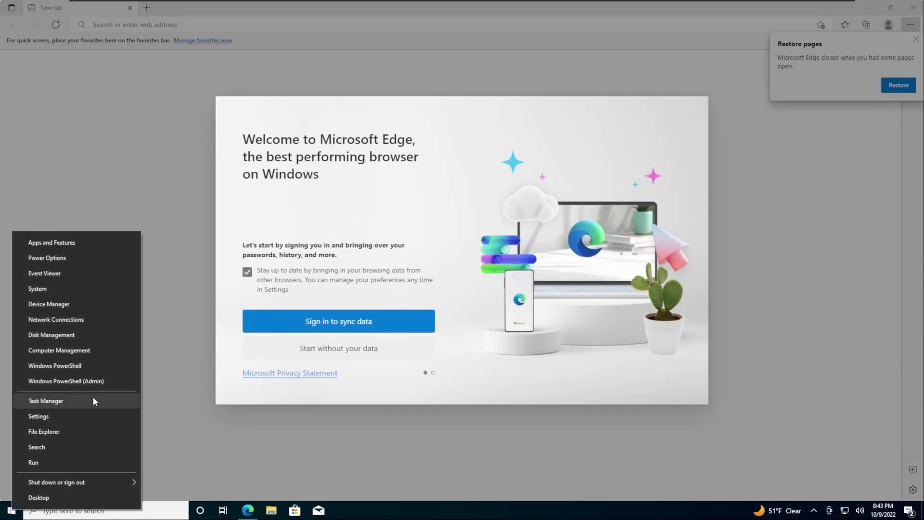
pyautogui.press('Escape')
pyautogui.click(315, 355)
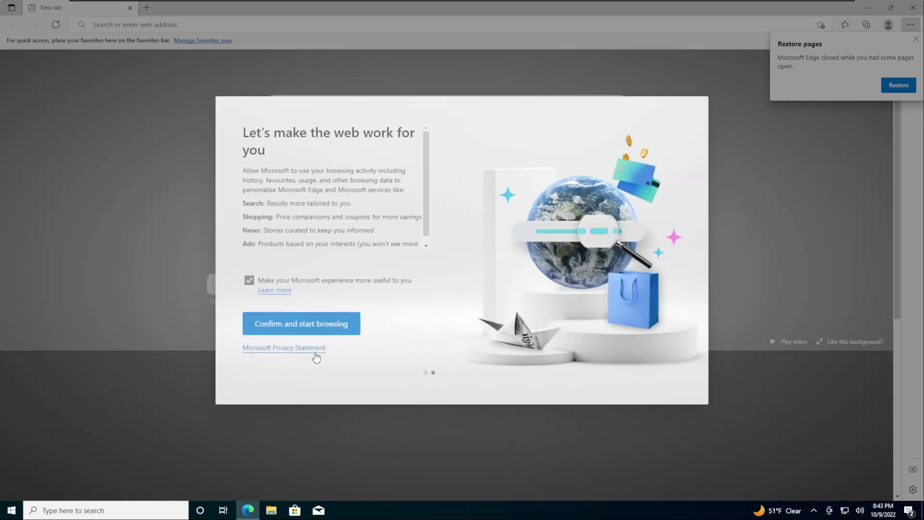
pyautogui.click(318, 324)
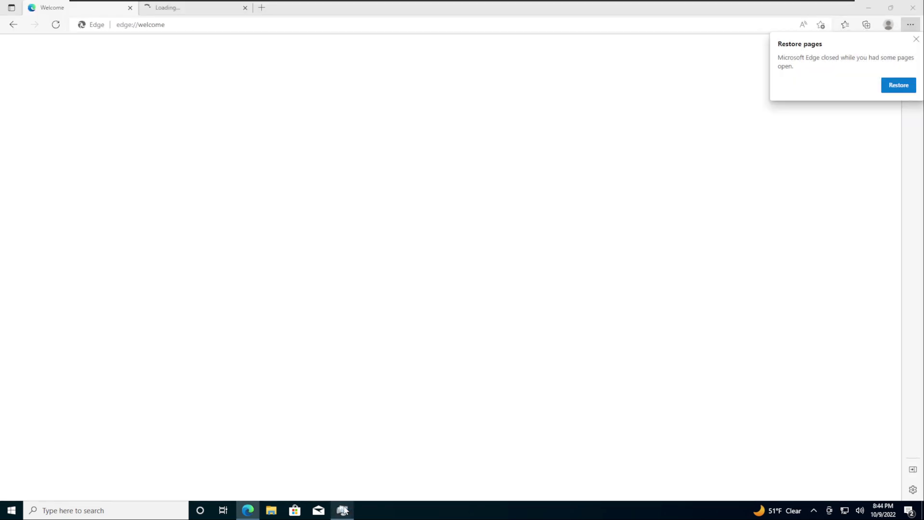
# Examine the guest's CPU, memory and disk performance in Task Manager, then close it
pyautogui.click(343, 510)
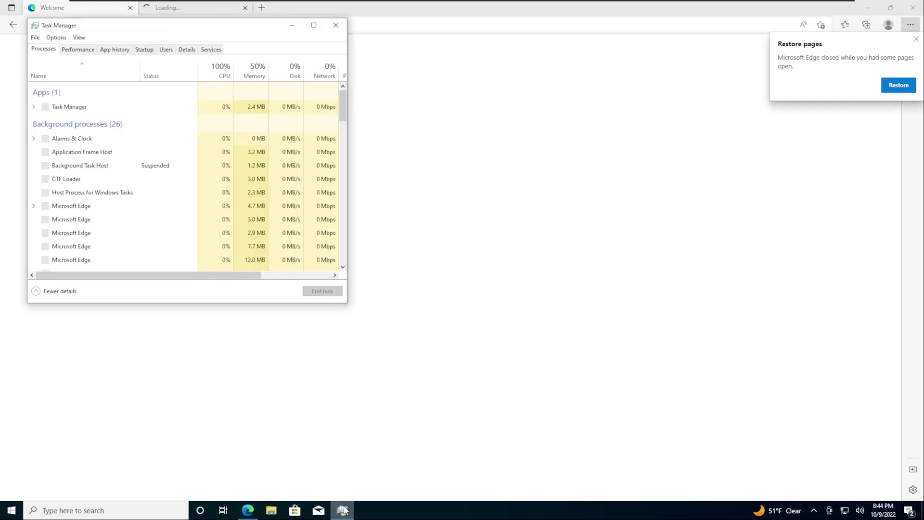
pyautogui.click(78, 48)
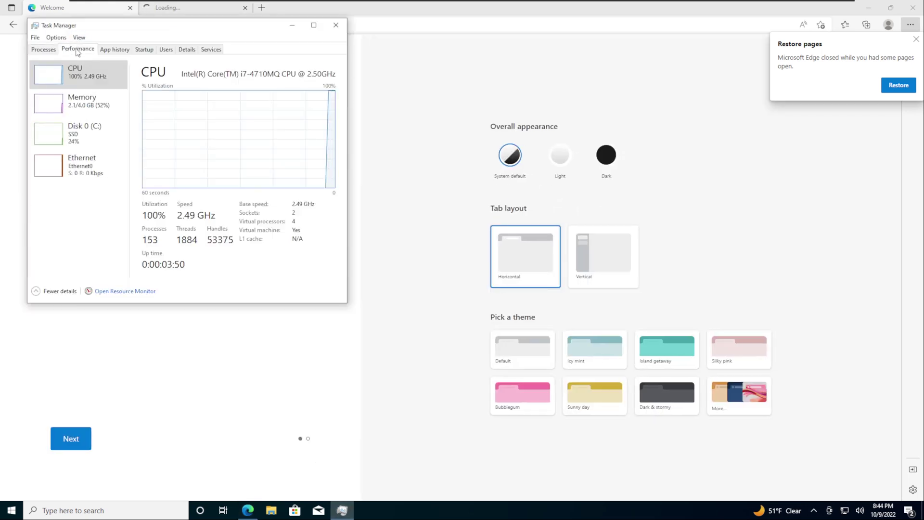
pyautogui.click(89, 103)
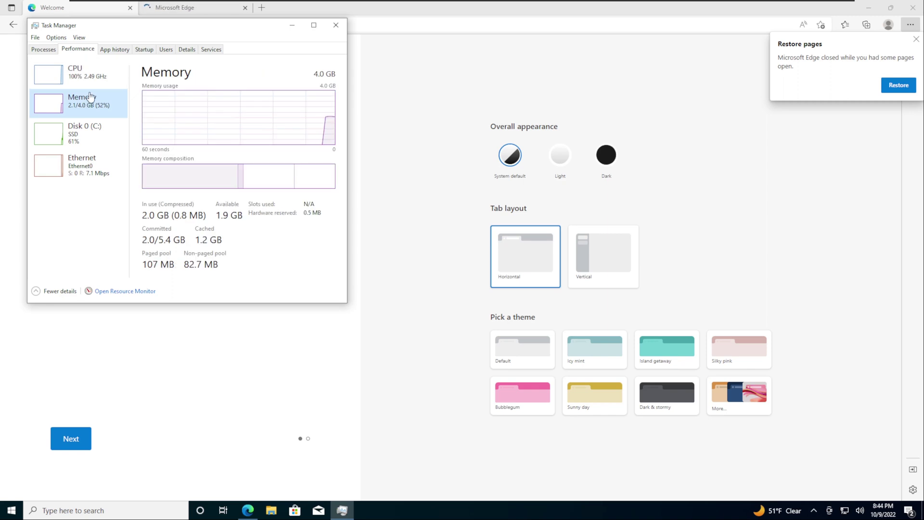
pyautogui.click(94, 133)
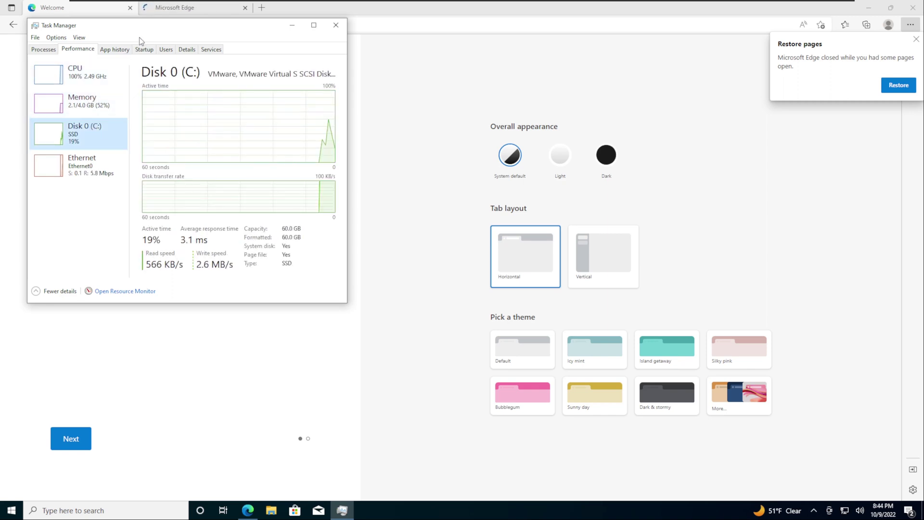
pyautogui.moveTo(166, 29); pyautogui.dragTo(355, 37)
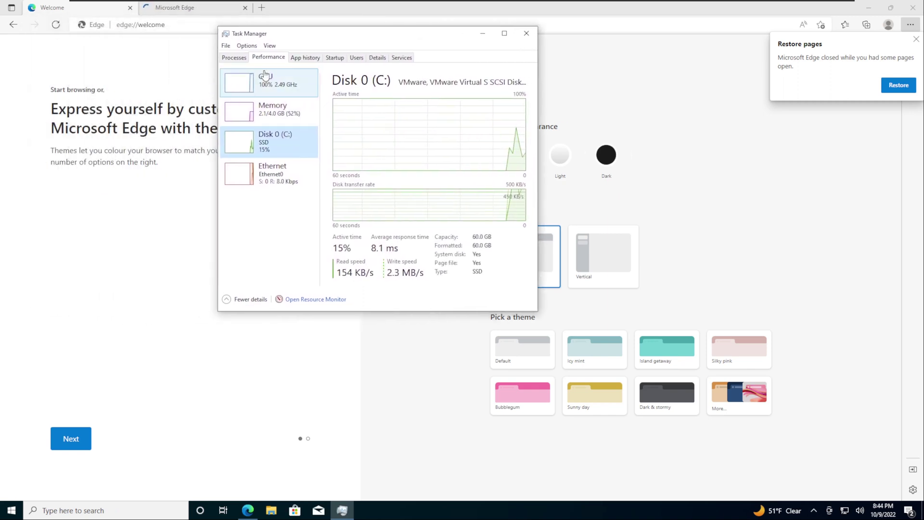
pyautogui.click(263, 85)
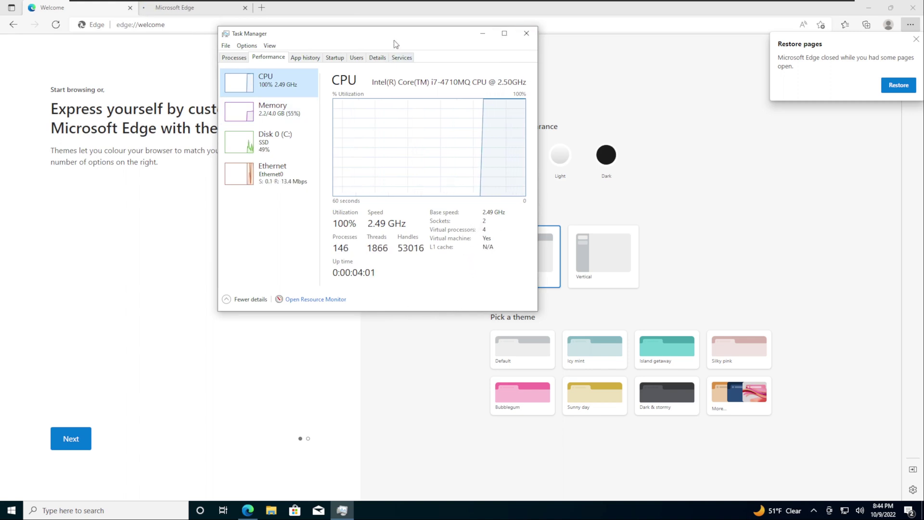
pyautogui.moveTo(393, 38); pyautogui.dragTo(523, 96)
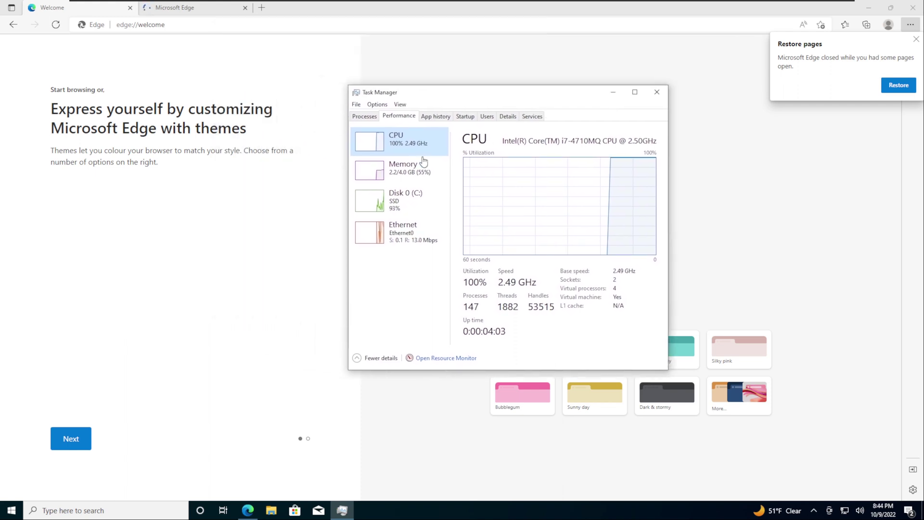
pyautogui.click(657, 92)
# Close the extra Microsoft Edge welcome tab, load youtube.com in the remaining tab and dismiss the Restore pages prompt
pyautogui.click(236, 10)
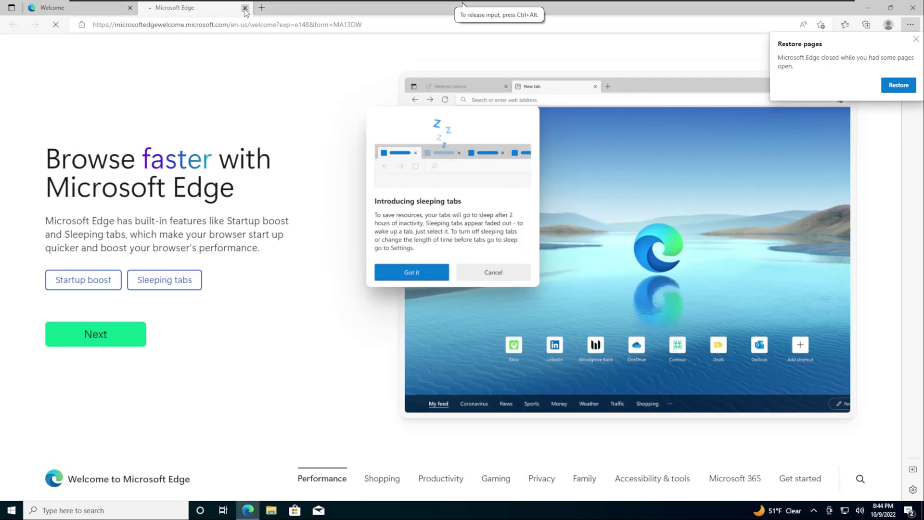
pyautogui.click(245, 8)
pyautogui.click(208, 28)
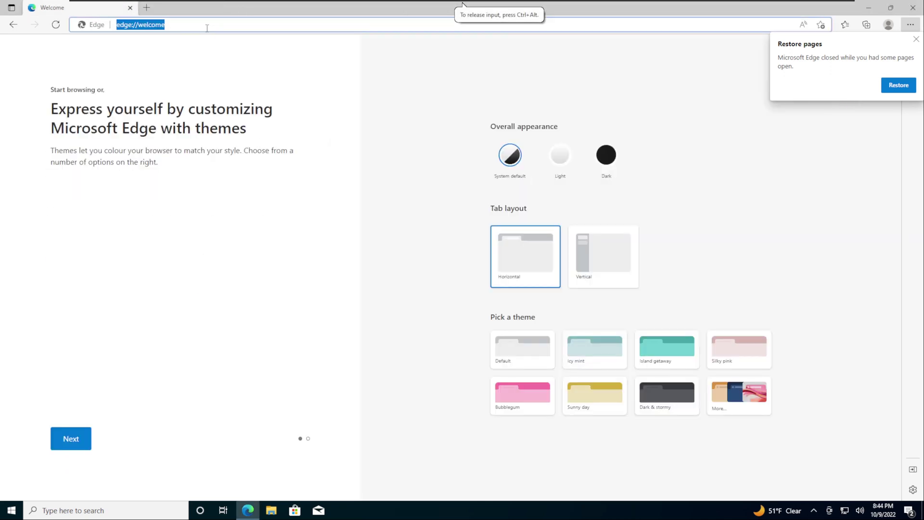
pyautogui.write('youtube')
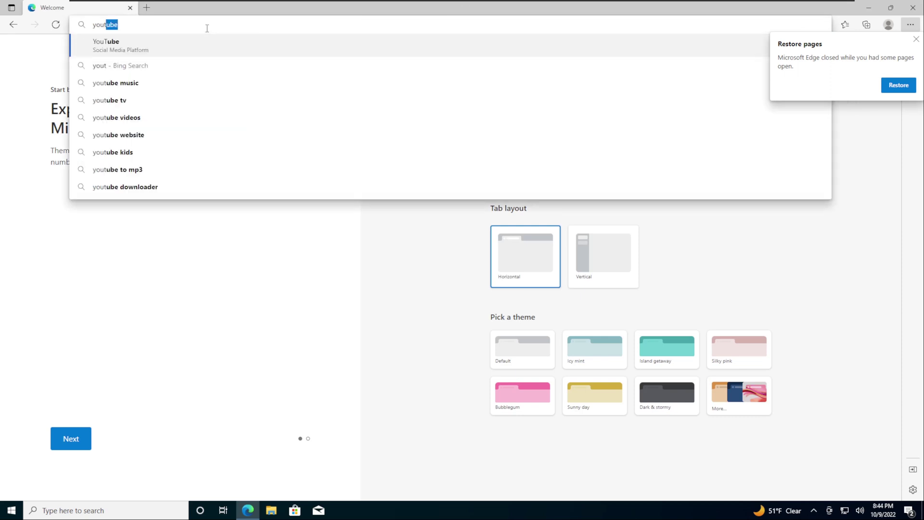
pyautogui.write('.c')
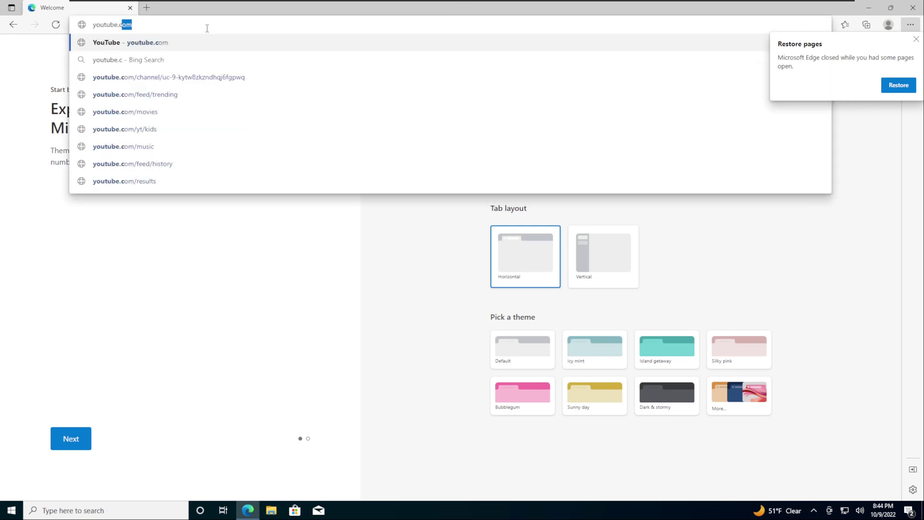
pyautogui.write('om')
pyautogui.press('Return')
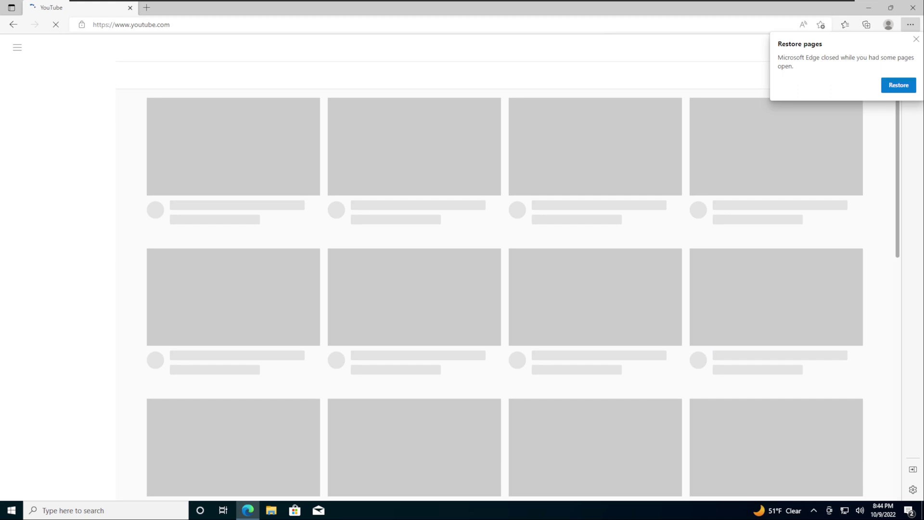
pyautogui.click(916, 39)
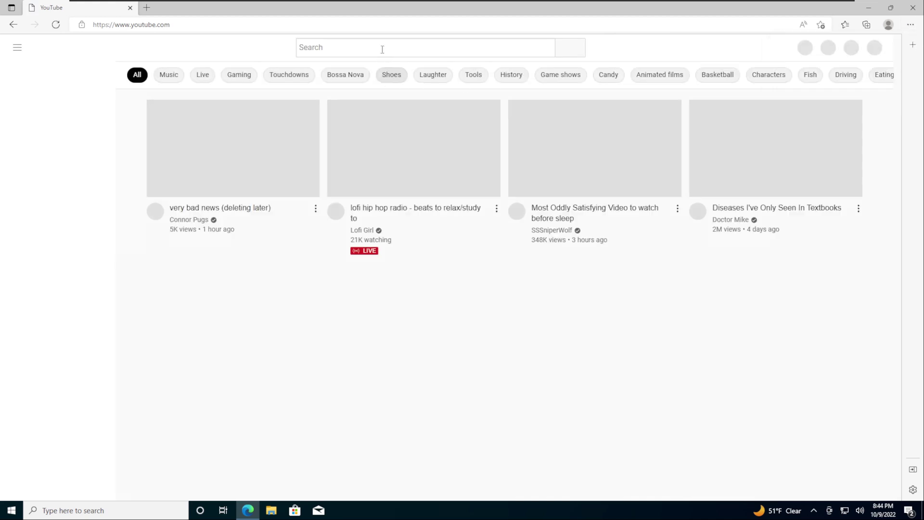
pyautogui.click(382, 49)
pyautogui.write('sq')
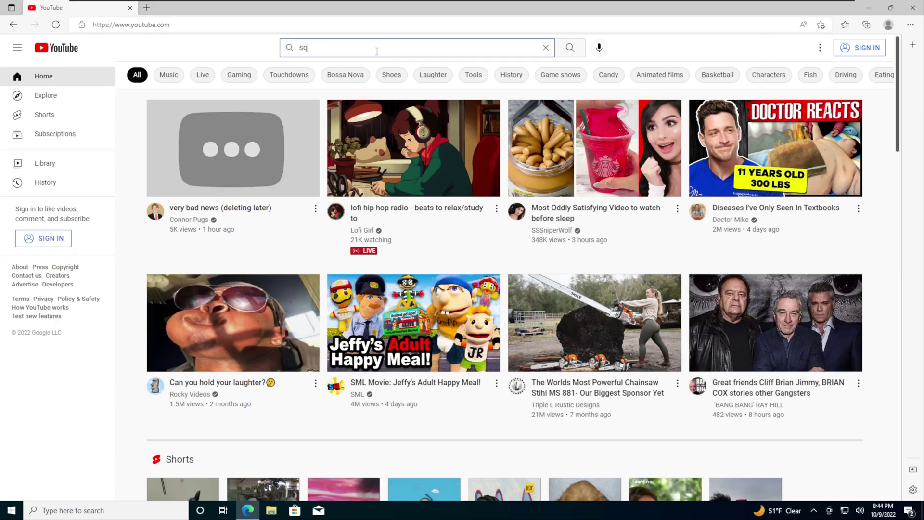
pyautogui.write('ueajy')
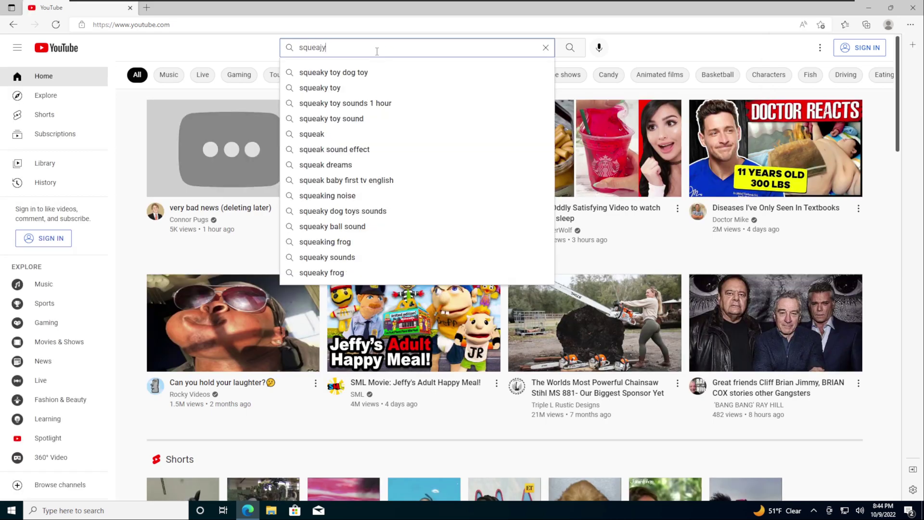
pyautogui.write('our')
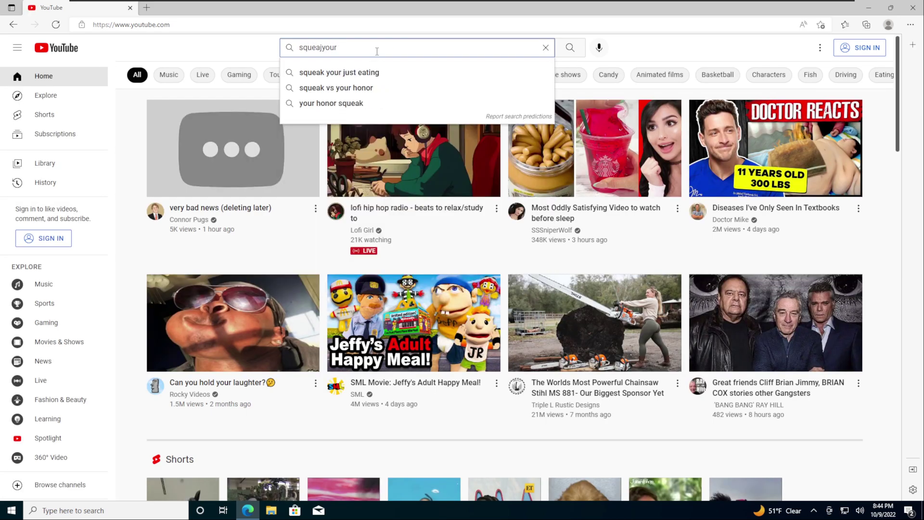
pyautogui.press('BackSpace')
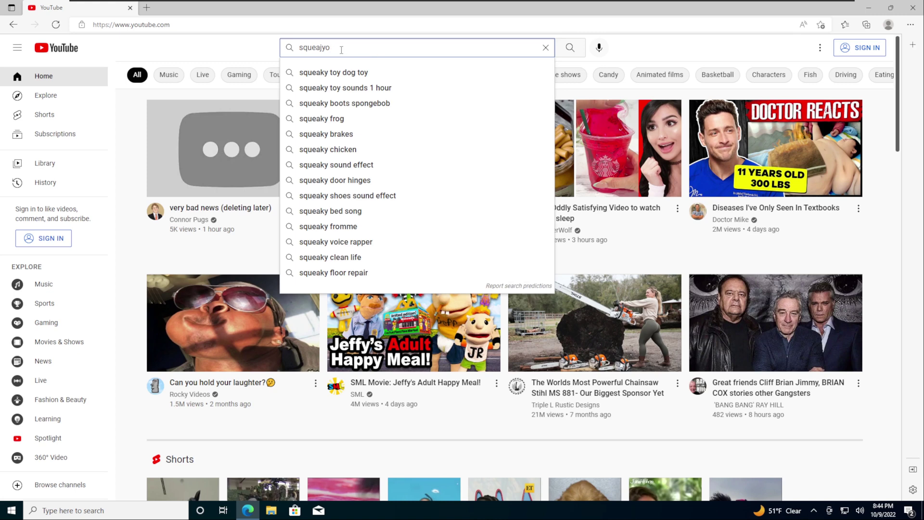
pyautogui.press('BackSpace')
pyautogui.press('BackSpace')
pyautogui.press('BackSpace')
pyautogui.press('BackSpace')
pyautogui.hotkey('ctrl', 'a')
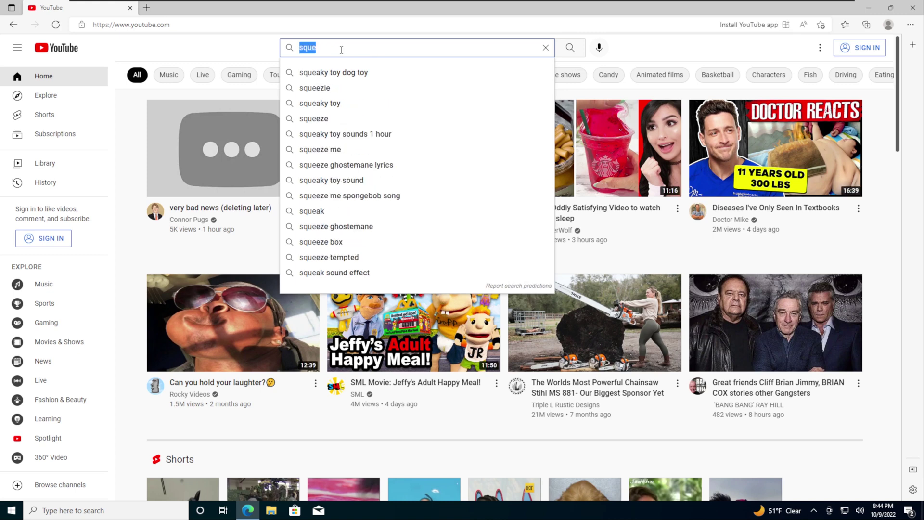
pyautogui.press('BackSpace')
# Search YouTube for "squeakyourshoes"
pyautogui.write('sq')
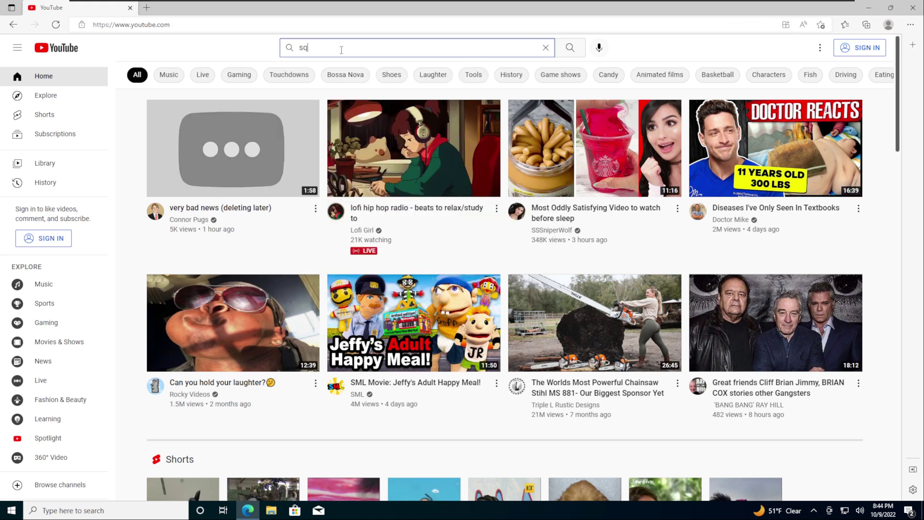
pyautogui.write('ueakyo')
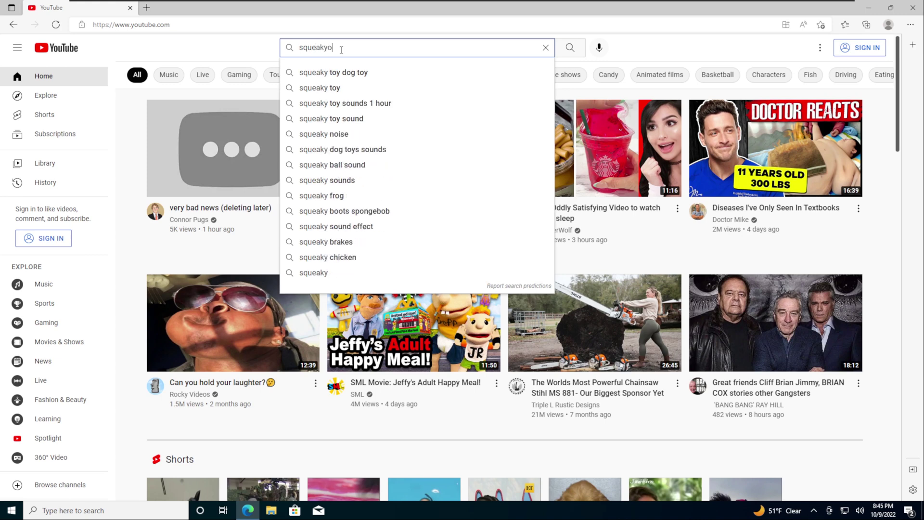
pyautogui.write('urs')
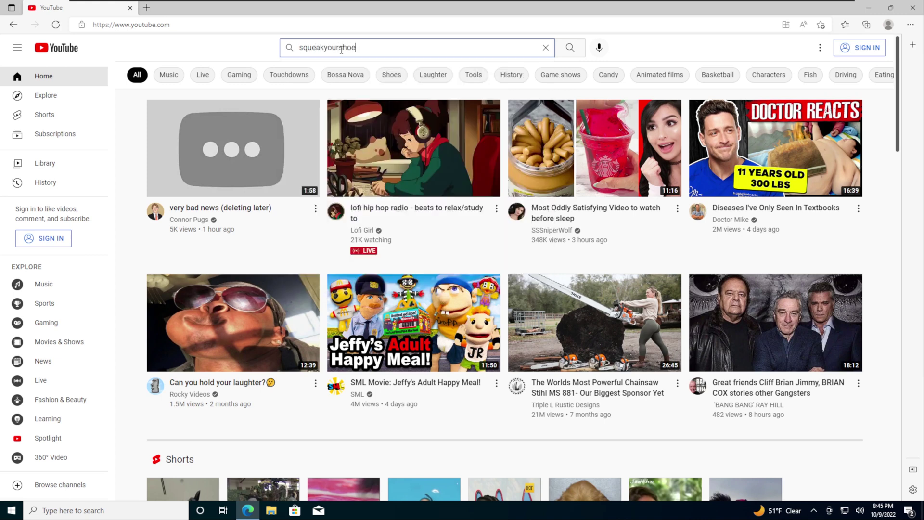
pyautogui.write('hoes')
pyautogui.press('Return')
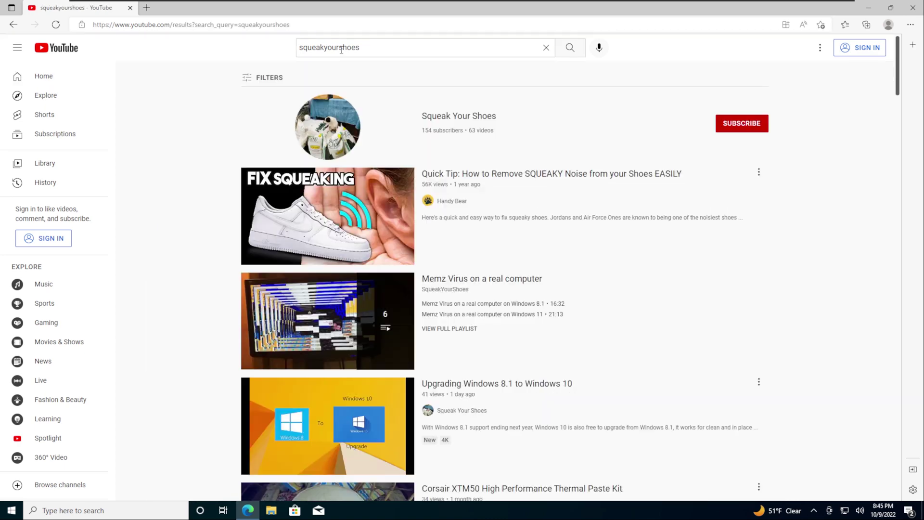
# Open the Squeak Your Shoes channel's video list and play "Upgrading Windows 8.1 to Windows 10"
pyautogui.click(320, 120)
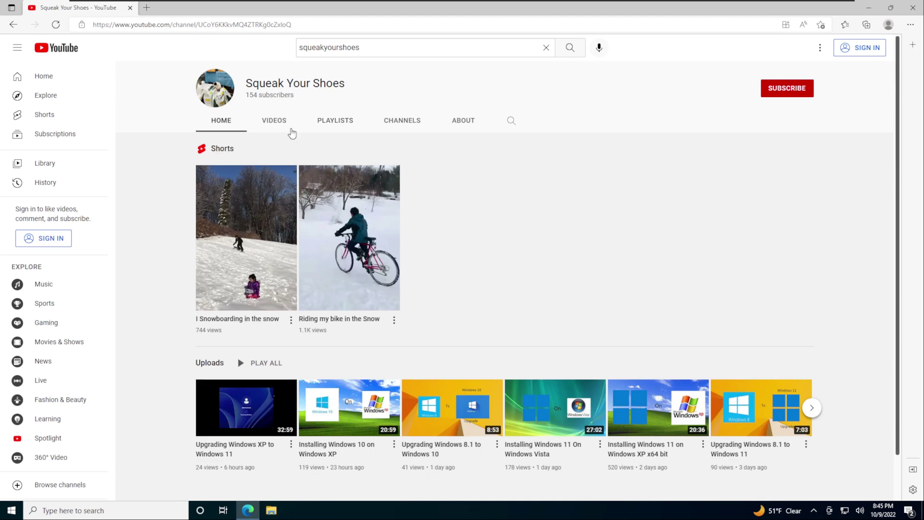
pyautogui.click(285, 121)
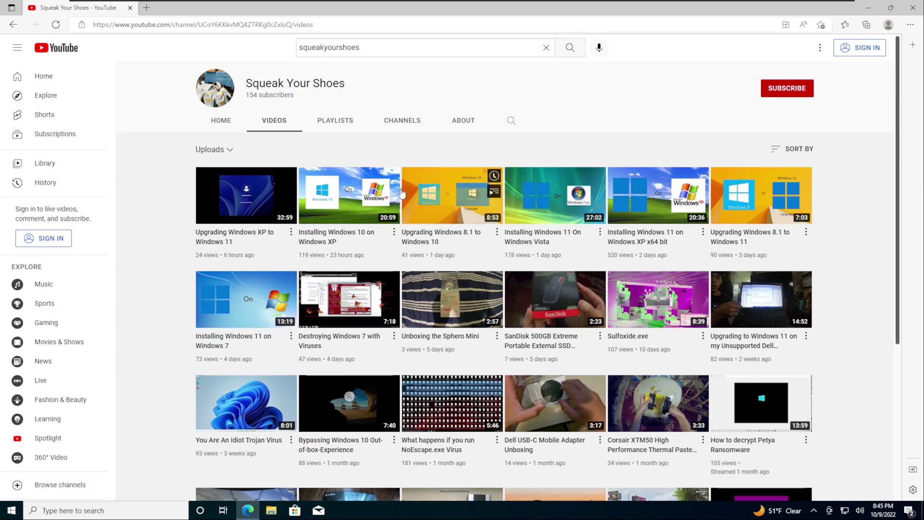
pyautogui.click(431, 189)
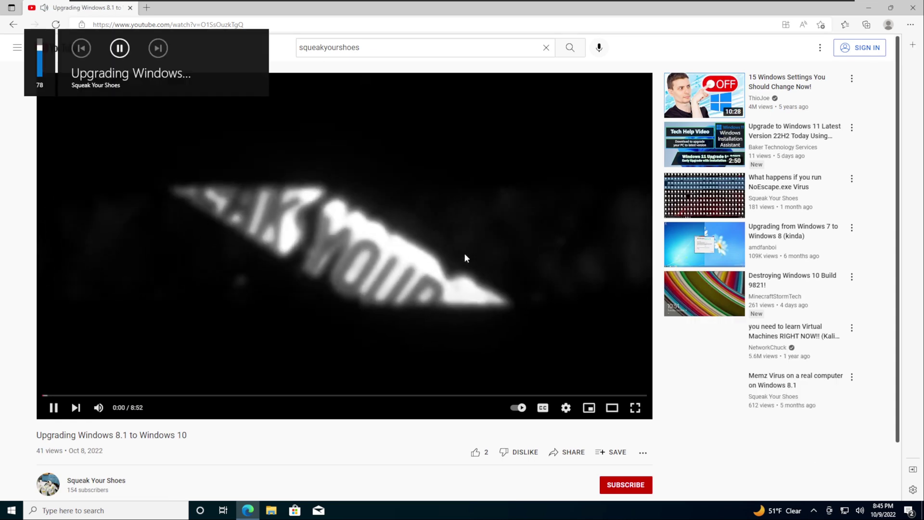
# Raise the guest's system volume while the video plays
pyautogui.press('XF86AudioRaiseVolume')
pyautogui.press('XF86AudioRaiseVolume')
pyautogui.press('XF86AudioRaiseVolume')
pyautogui.press('XF86AudioRaiseVolume')
pyautogui.press('XF86AudioRaiseVolume')
pyautogui.press('XF86AudioRaiseVolume')
pyautogui.press('XF86AudioRaiseVolume')
pyautogui.press('XF86AudioRaiseVolume')
pyautogui.press('XF86AudioRaiseVolume')
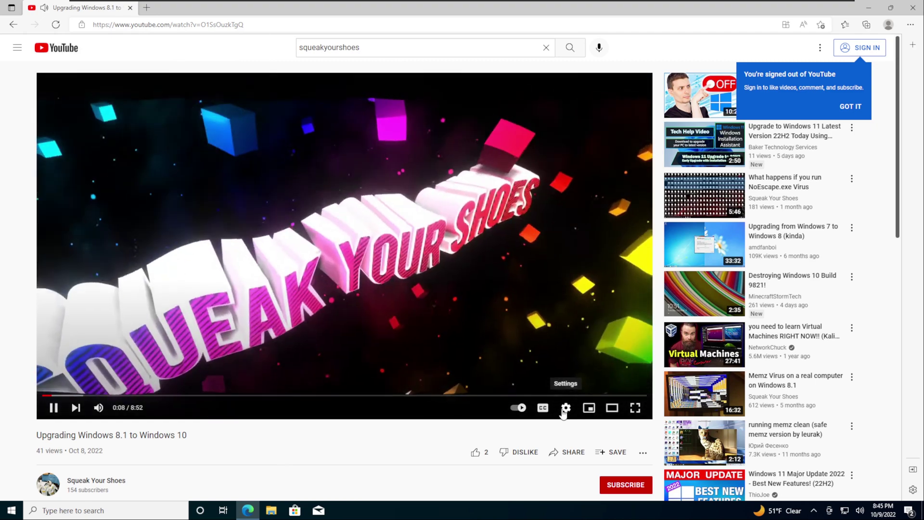
# Set the video's playback quality to 360p
pyautogui.click(564, 411)
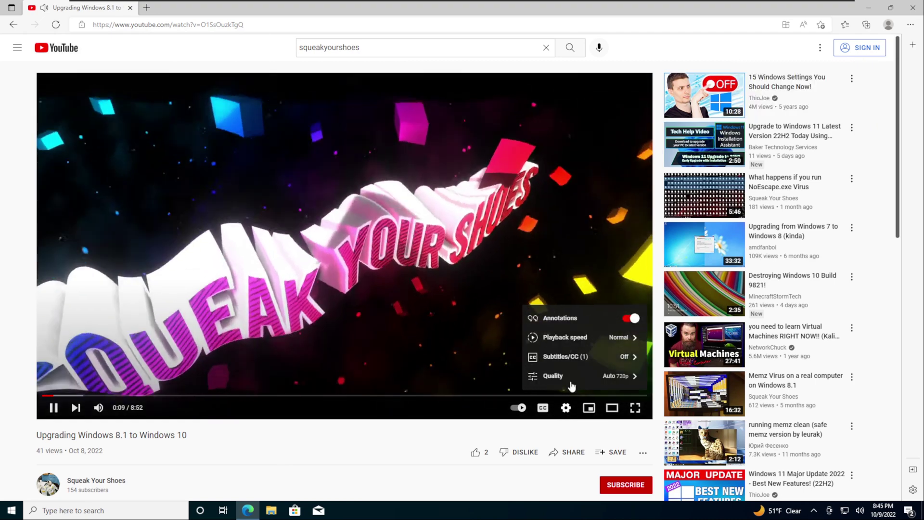
pyautogui.click(566, 380)
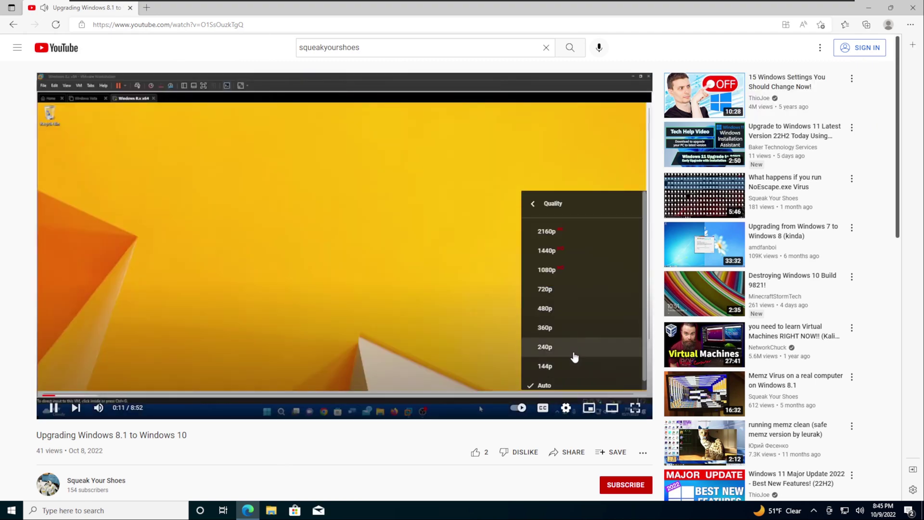
pyautogui.click(571, 325)
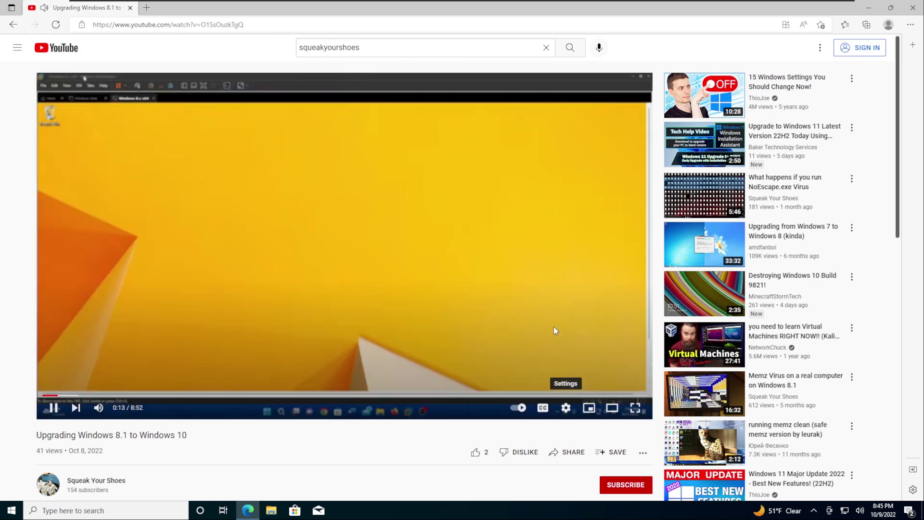
# Set the video's playback quality to 144p and raise the system volume to 100
pyautogui.click(566, 408)
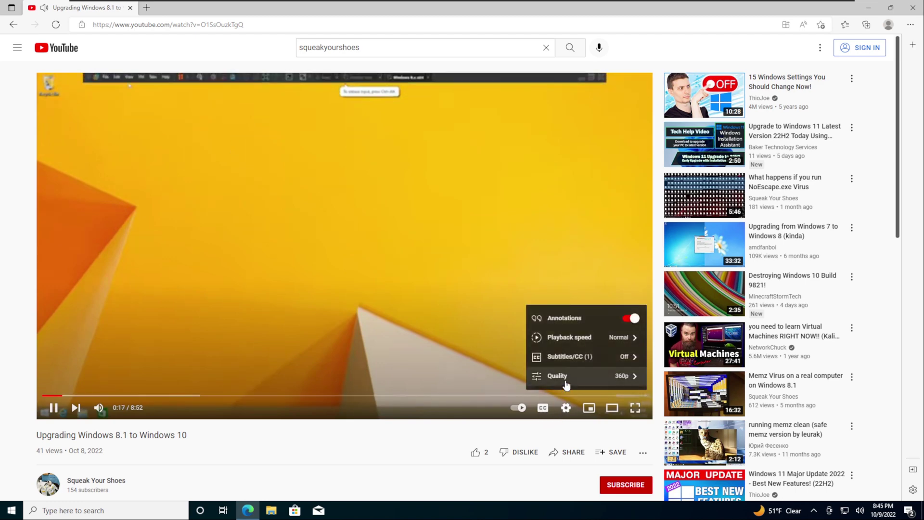
pyautogui.click(567, 383)
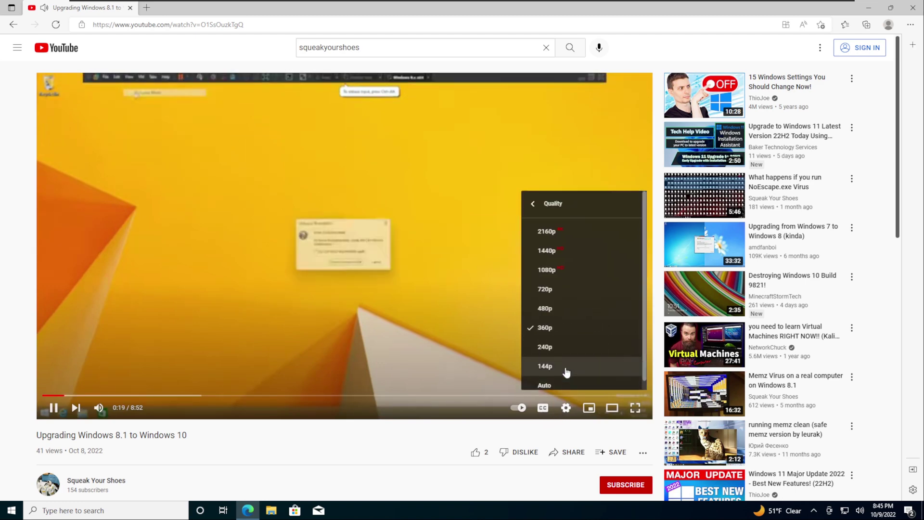
pyautogui.click(566, 370)
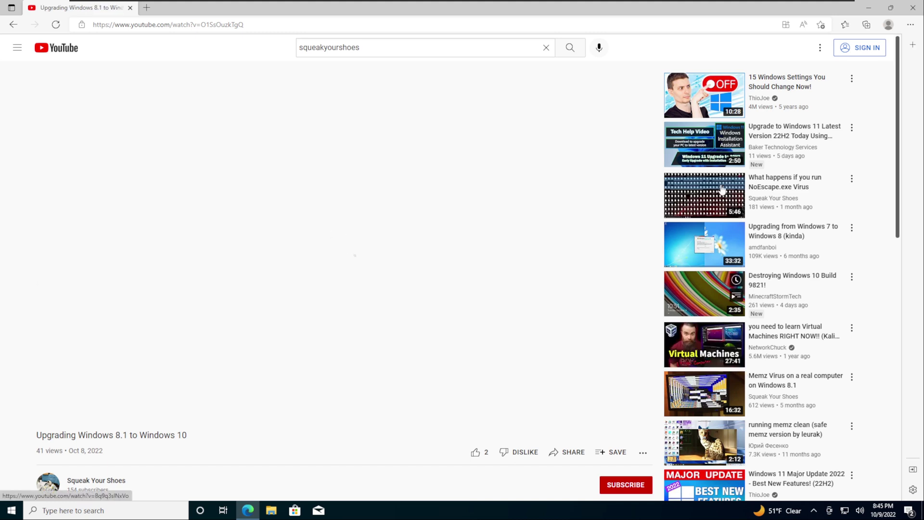
pyautogui.moveTo(721, 191)
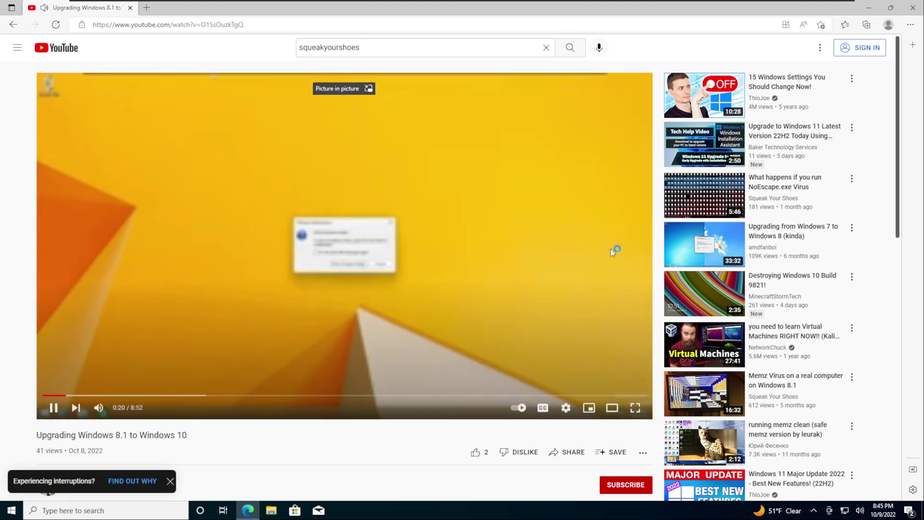
pyautogui.press('XF86AudioRaiseVolume')
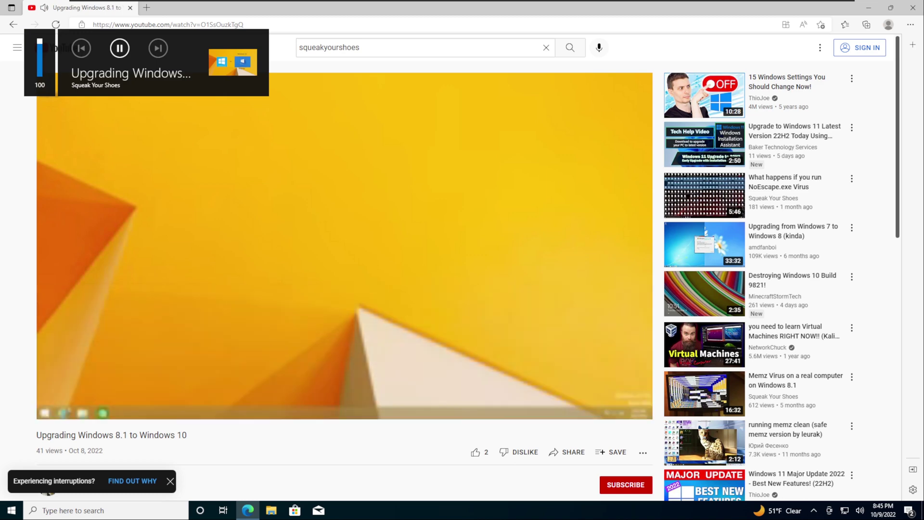